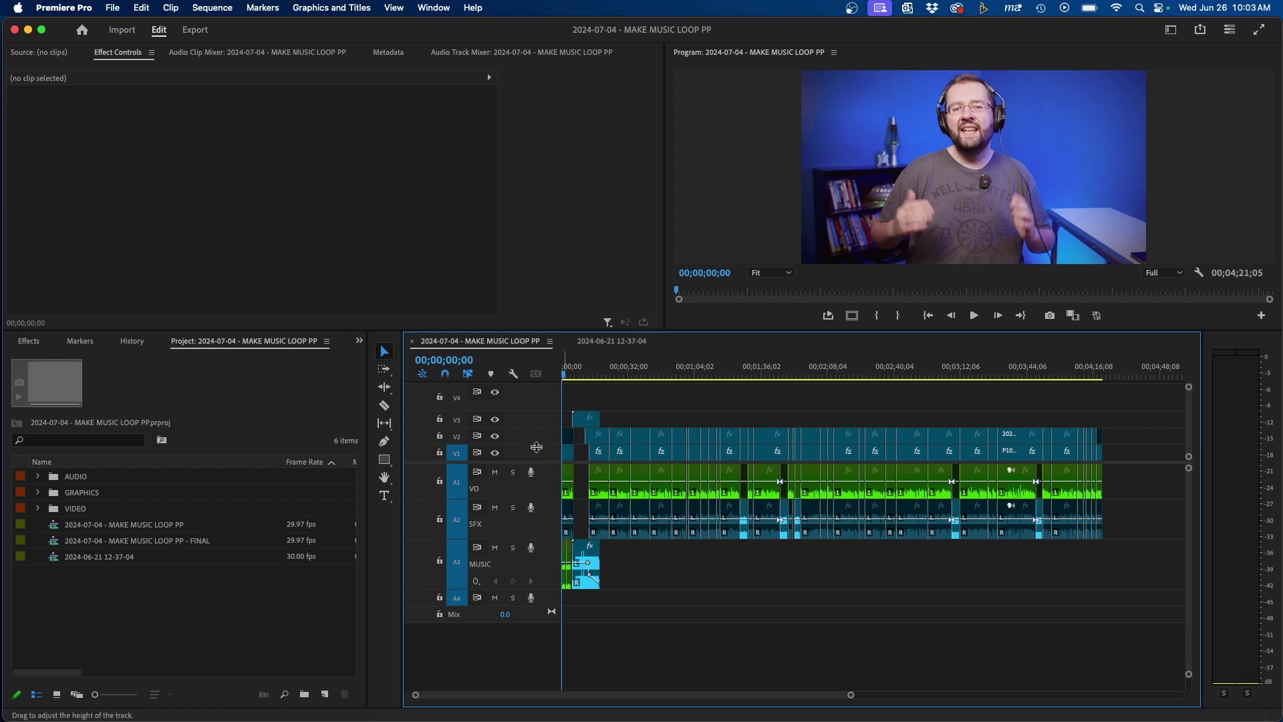
Step: Enlarge the Video 1 and VO tracks, then slim the SFX and MUSIC tracks back down
{"action": "left_click_drag", "start_coordinate": [536, 447], "coordinate": [520, 453]}
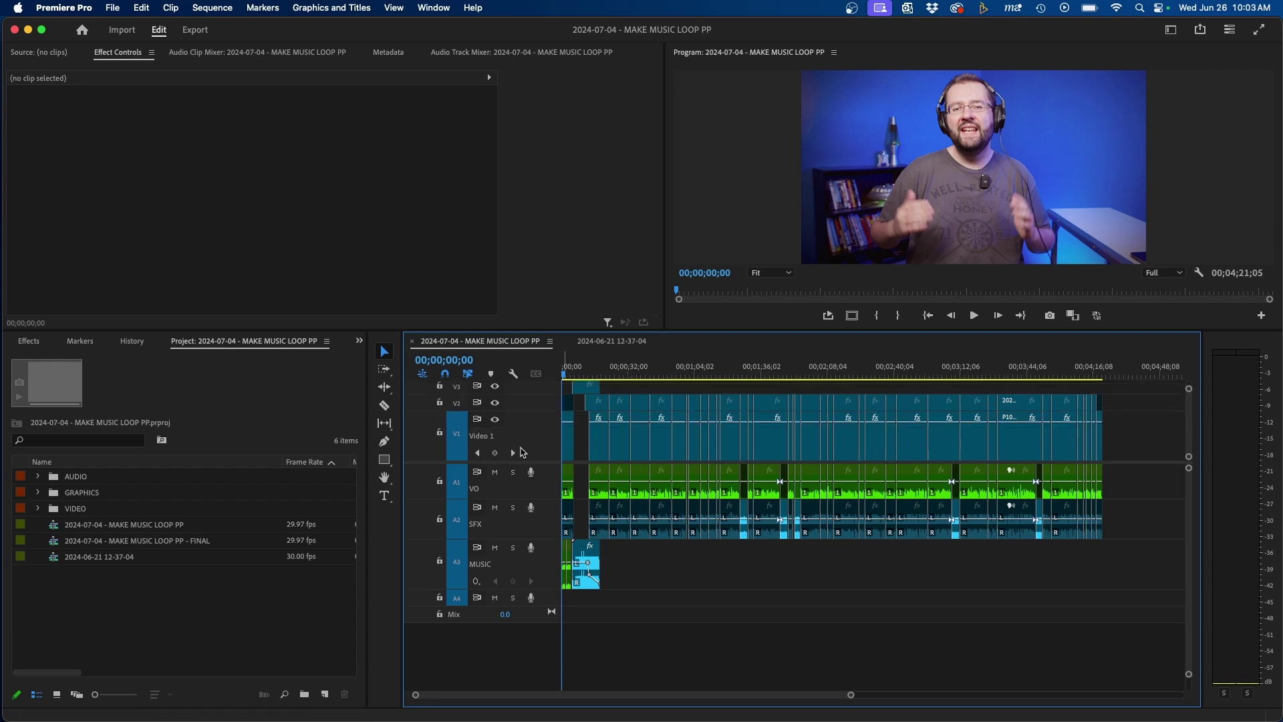
{"action": "double_click", "coordinate": [538, 494]}
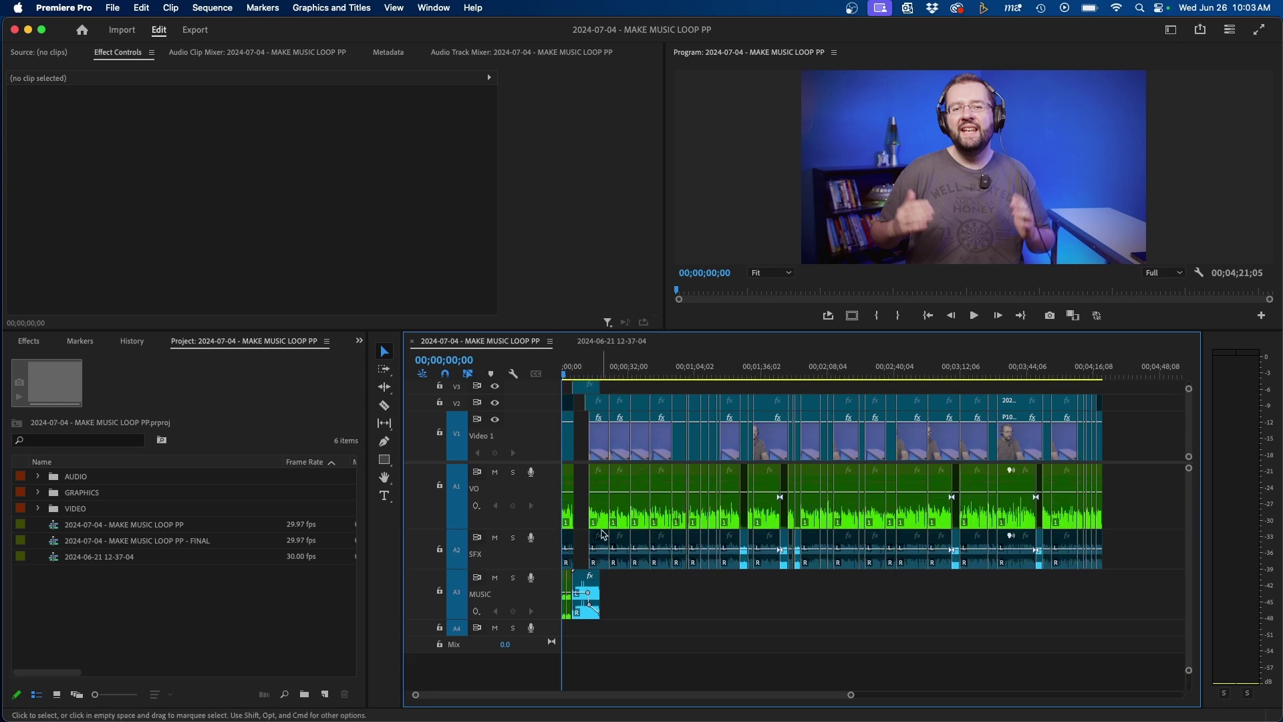
{"action": "left_click_drag", "start_coordinate": [550, 569], "coordinate": [545, 589]}
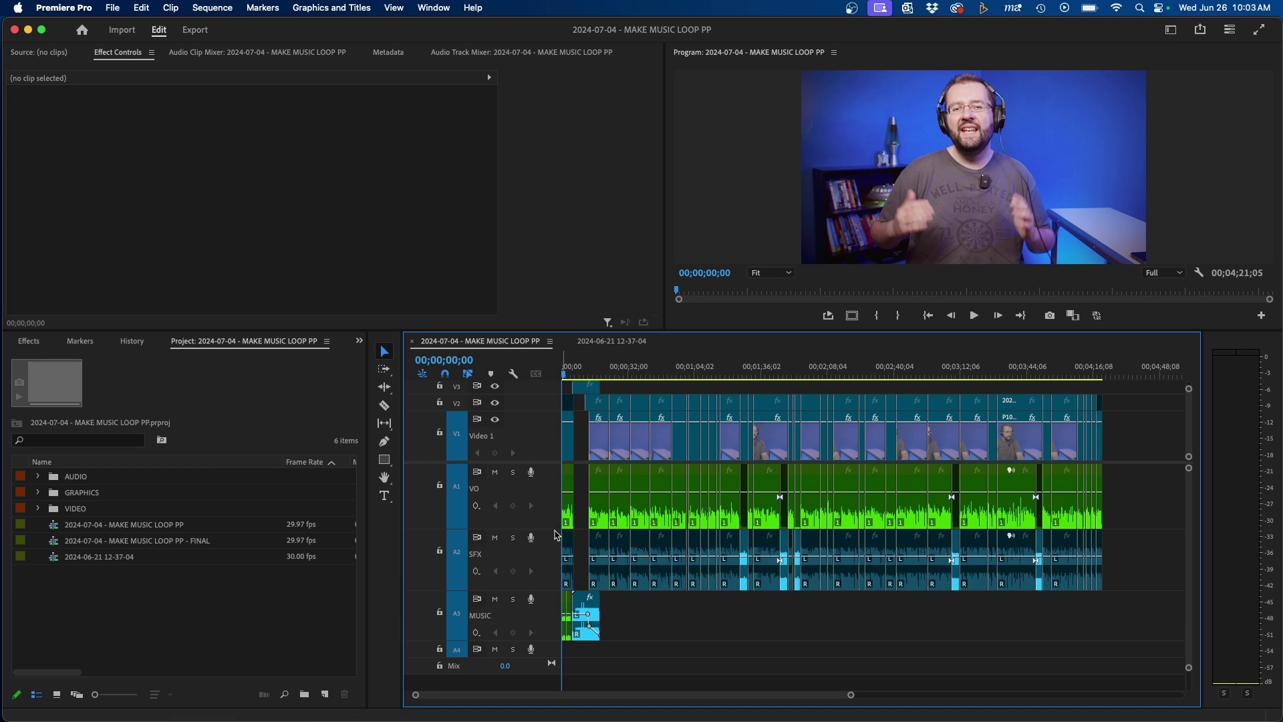
{"action": "left_click_drag", "start_coordinate": [549, 528], "coordinate": [548, 509]}
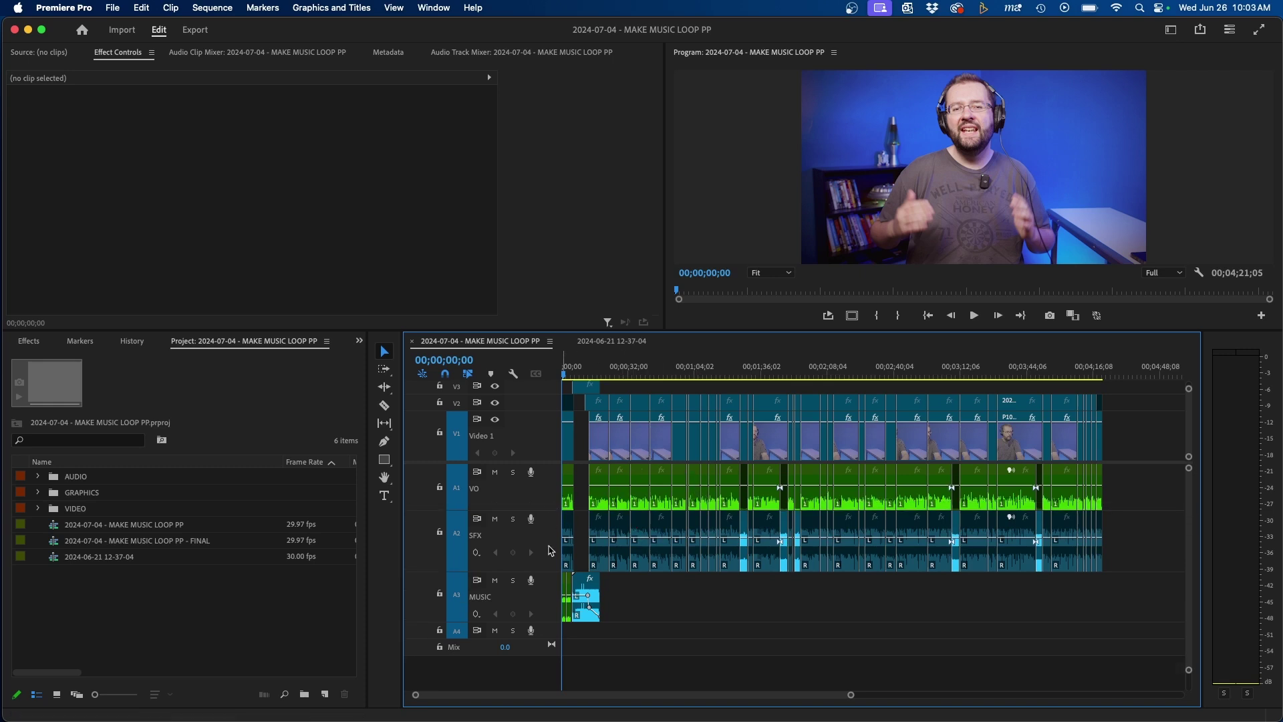
{"action": "left_click_drag", "start_coordinate": [549, 573], "coordinate": [549, 528]}
{"action": "left_click_drag", "start_coordinate": [546, 577], "coordinate": [547, 544]}
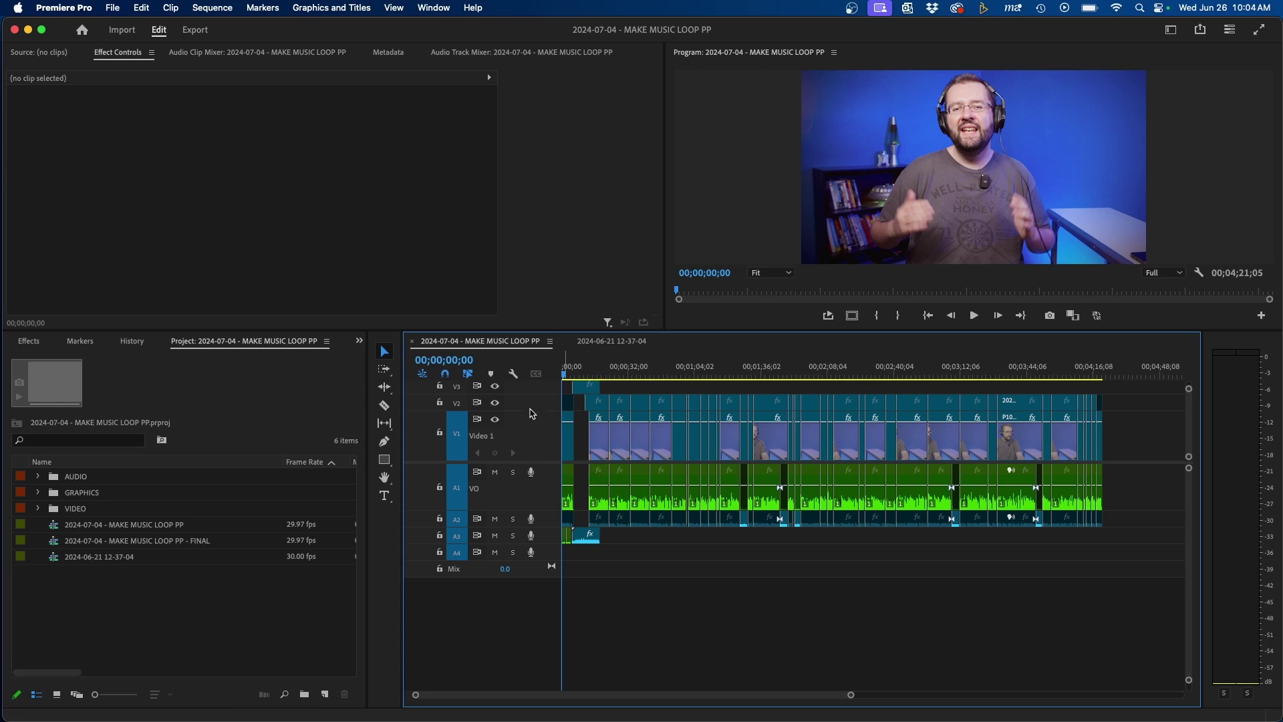
Step: Fine-tune the Video 1 height and resize the empty V4 track
{"action": "left_click_drag", "start_coordinate": [528, 413], "coordinate": [528, 420]}
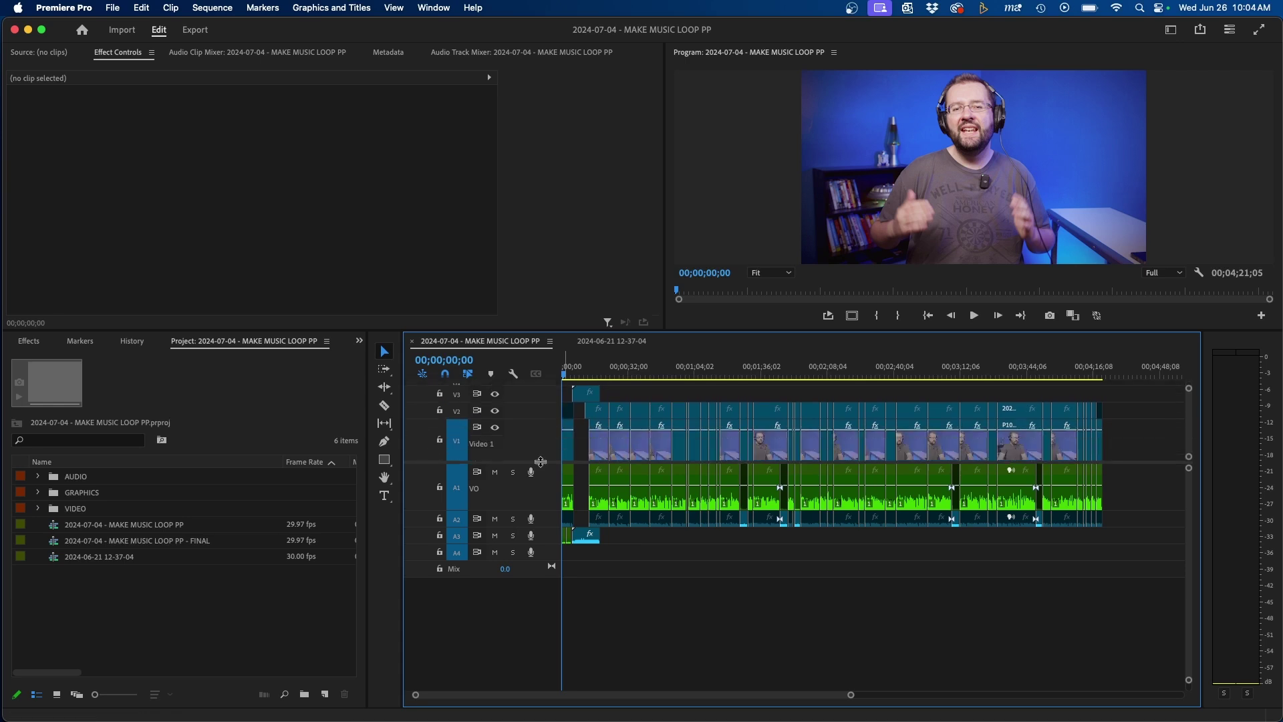
{"action": "left_click_drag", "start_coordinate": [540, 462], "coordinate": [537, 502]}
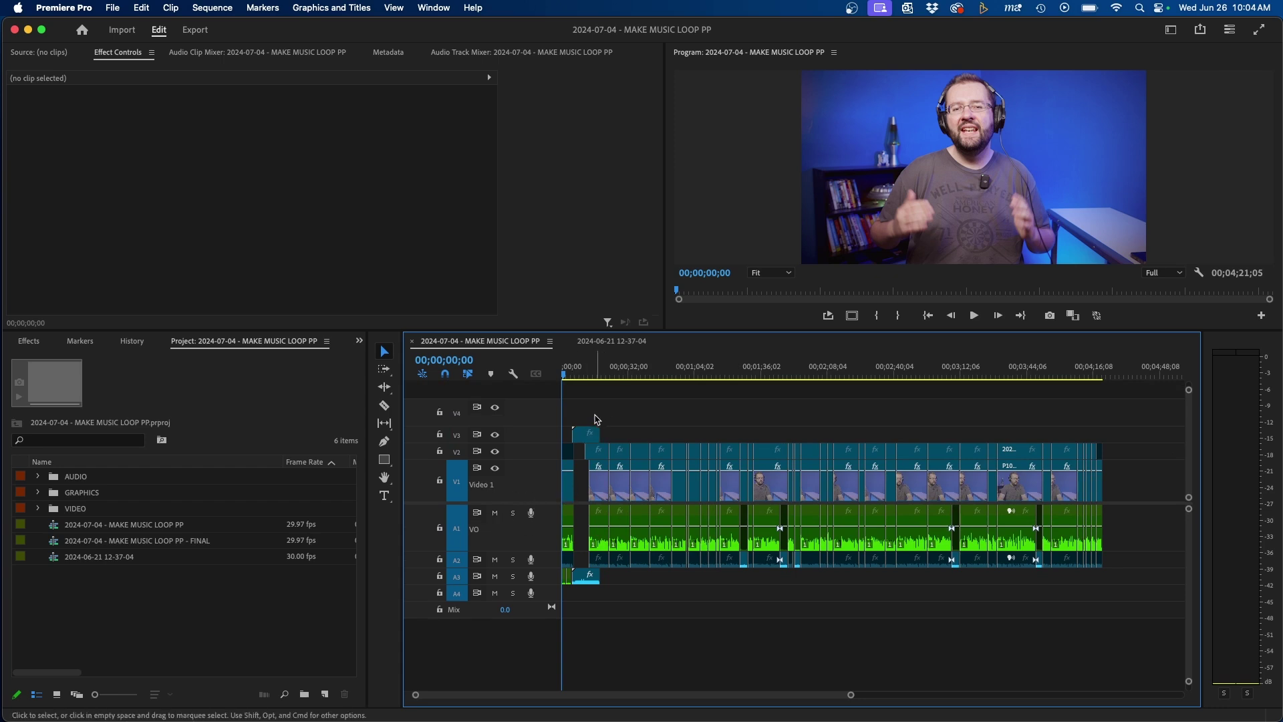
{"action": "left_click_drag", "start_coordinate": [548, 400], "coordinate": [571, 414]}
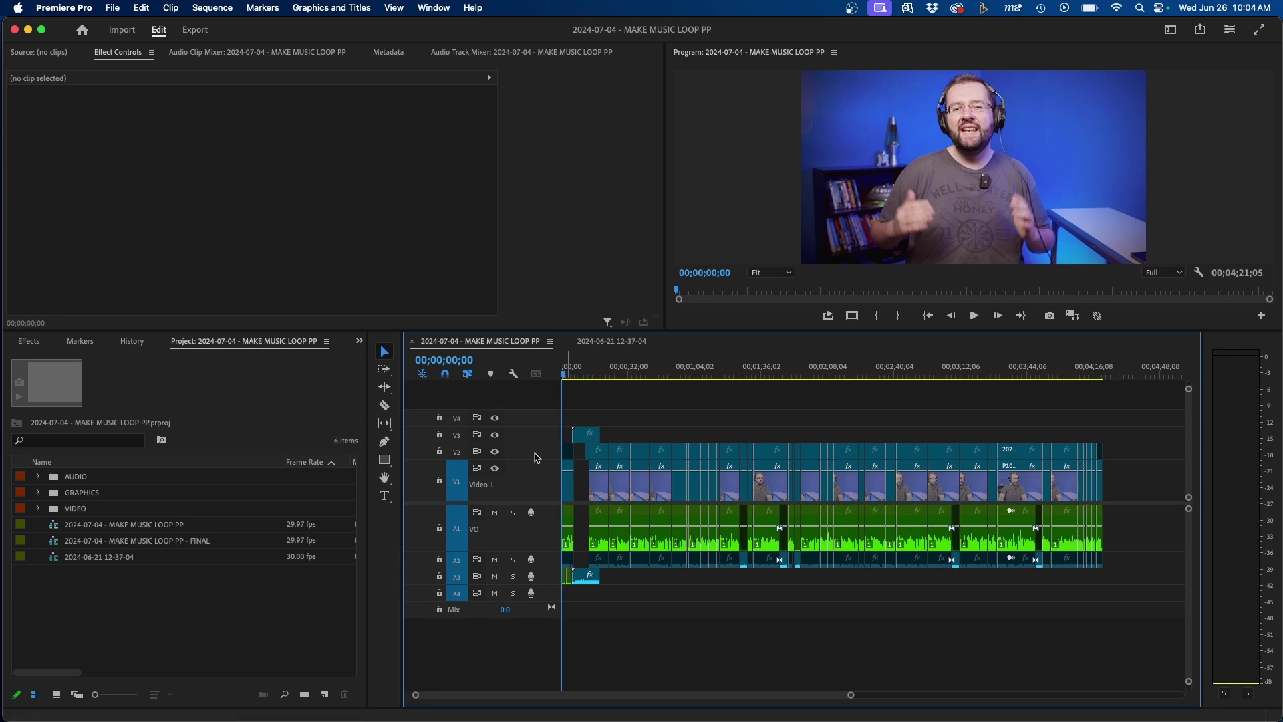
Step: From the wrench menu, save a 'My Track Height' preset on the Track Height Preset 1 shortcut
{"action": "left_click", "coordinate": [513, 375]}
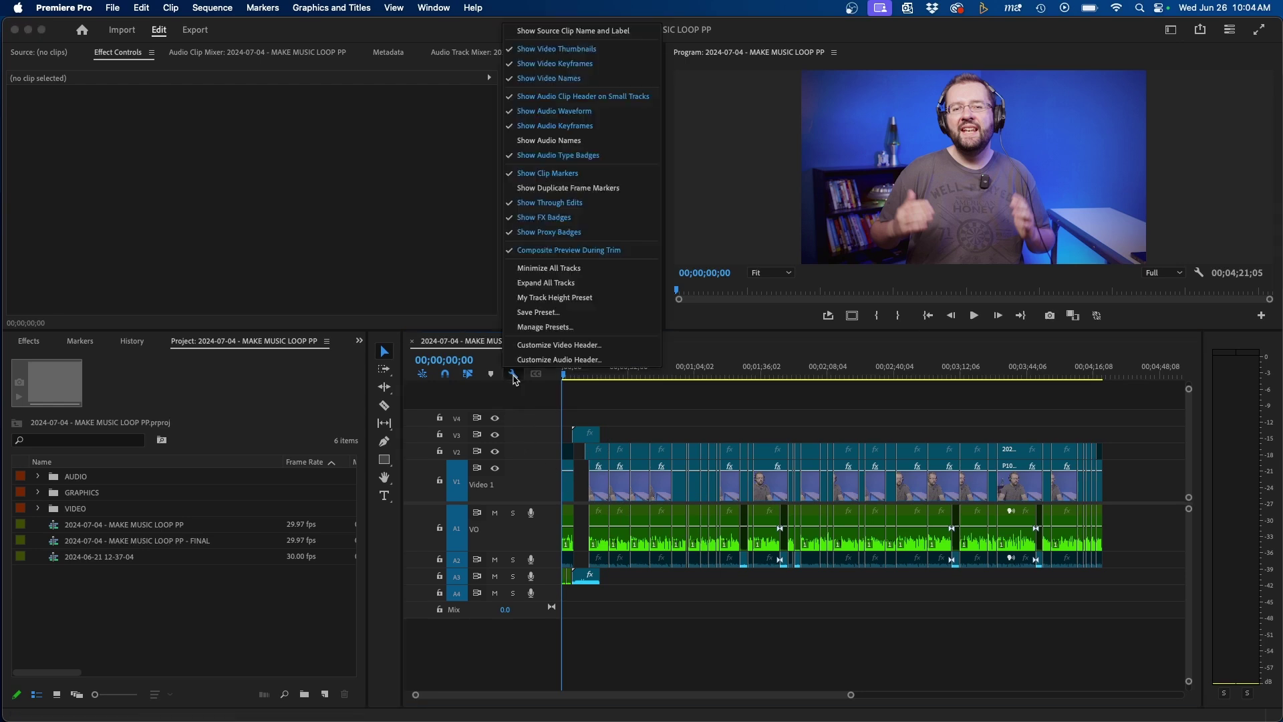
{"action": "left_click", "coordinate": [538, 312]}
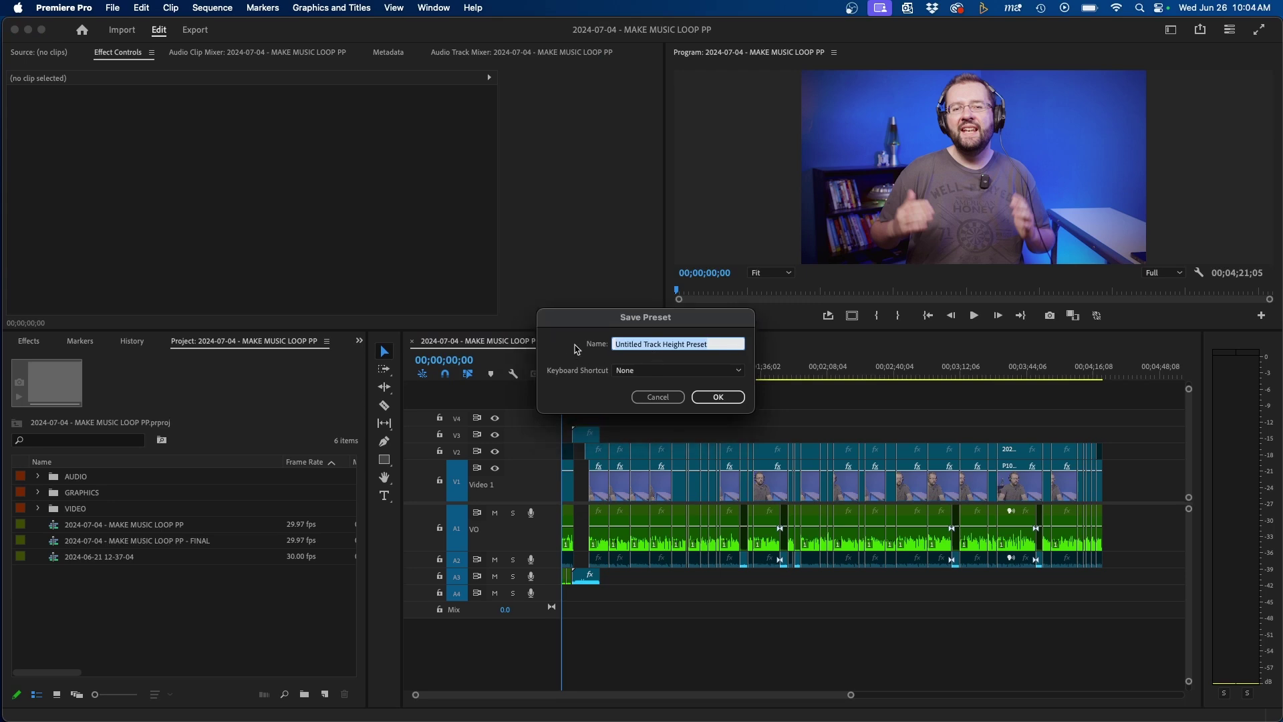
{"action": "type", "text": "My Track Heigh"}
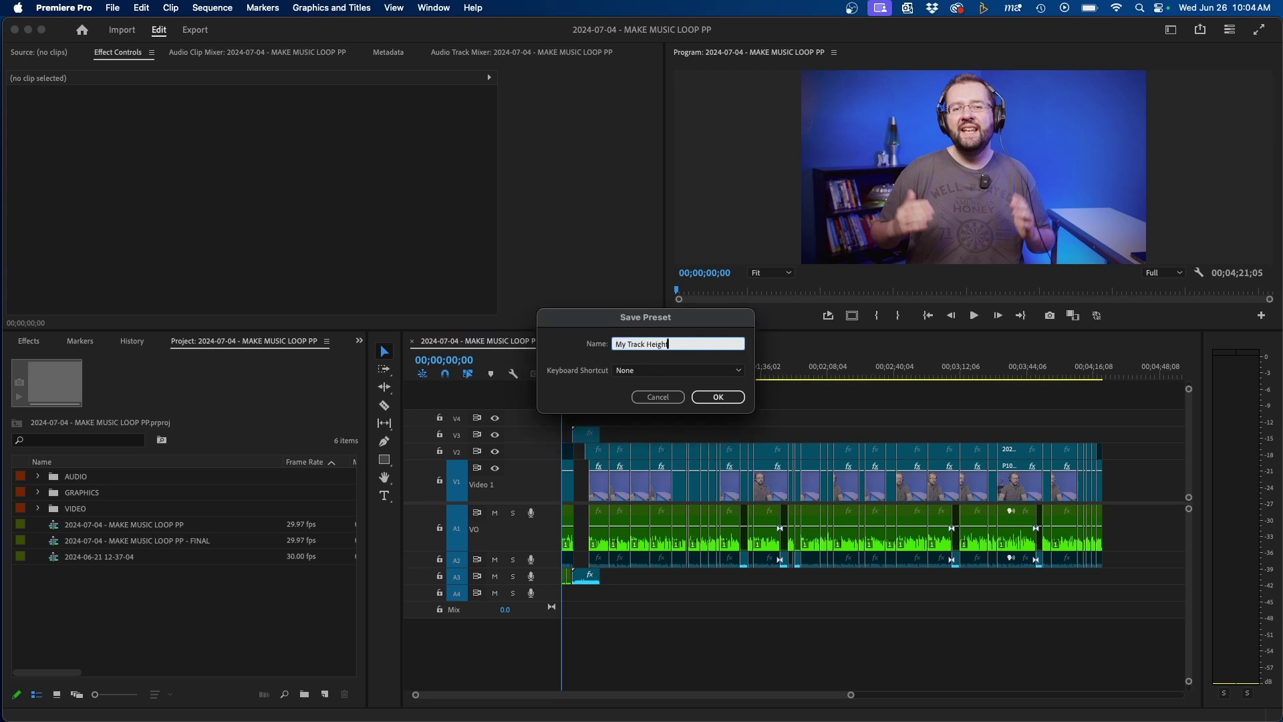
{"action": "left_click", "coordinate": [623, 372]}
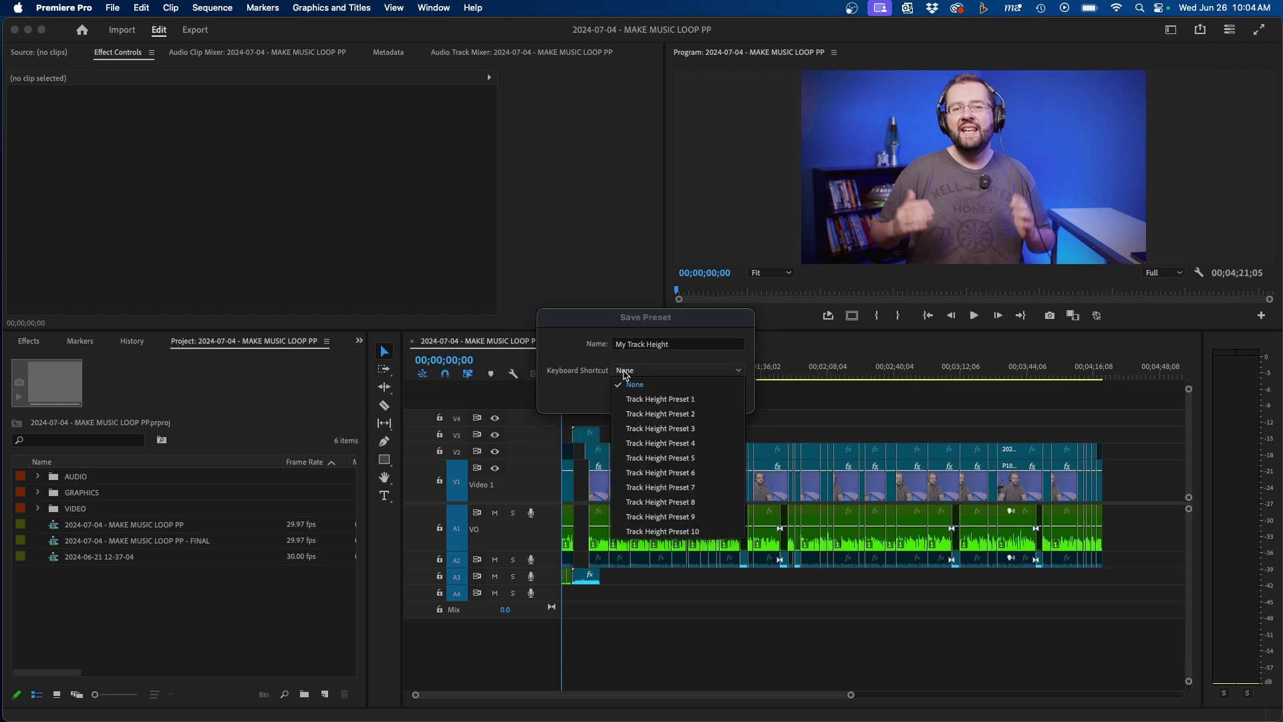
{"action": "left_click", "coordinate": [706, 401]}
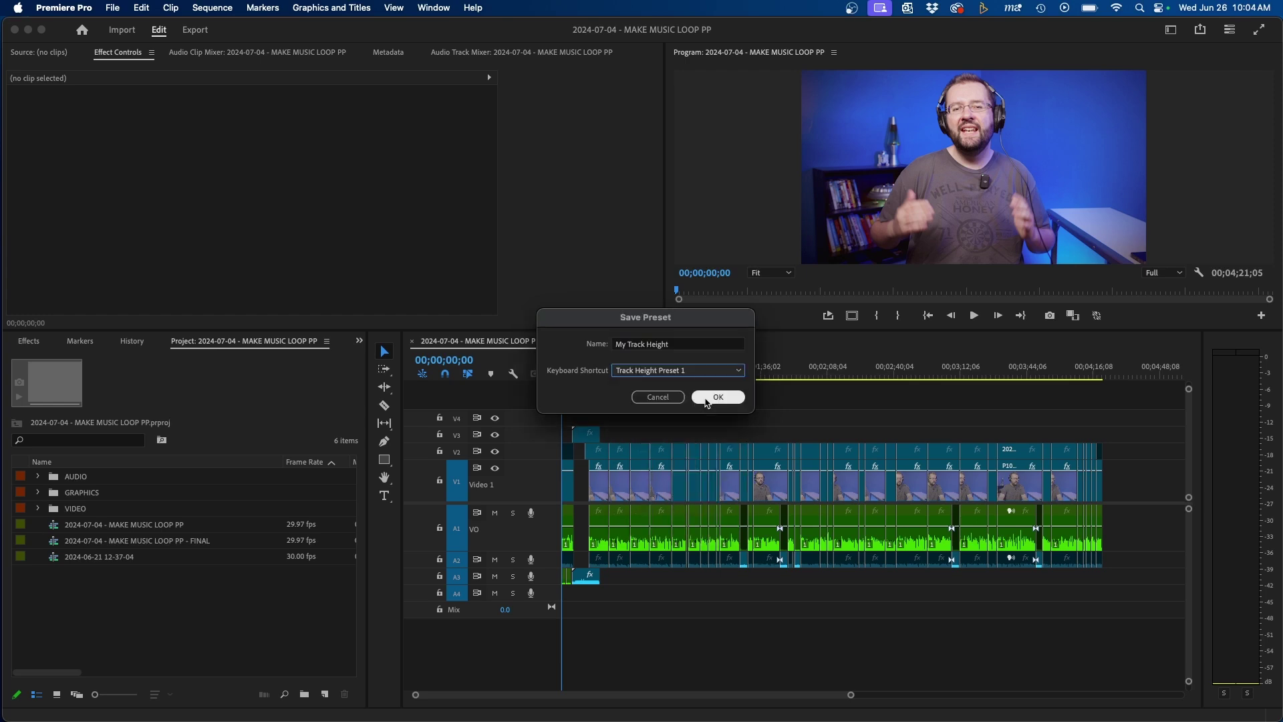
{"action": "left_click", "coordinate": [718, 397]}
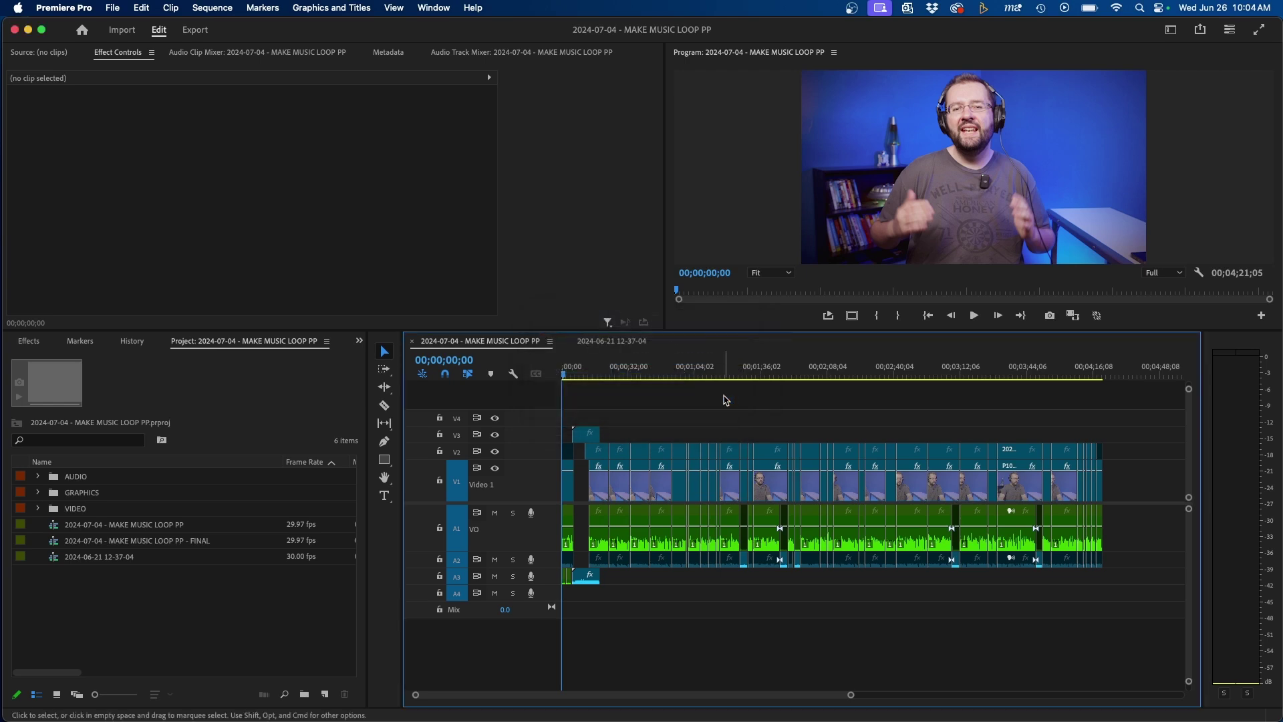
{"action": "left_click", "coordinate": [512, 375]}
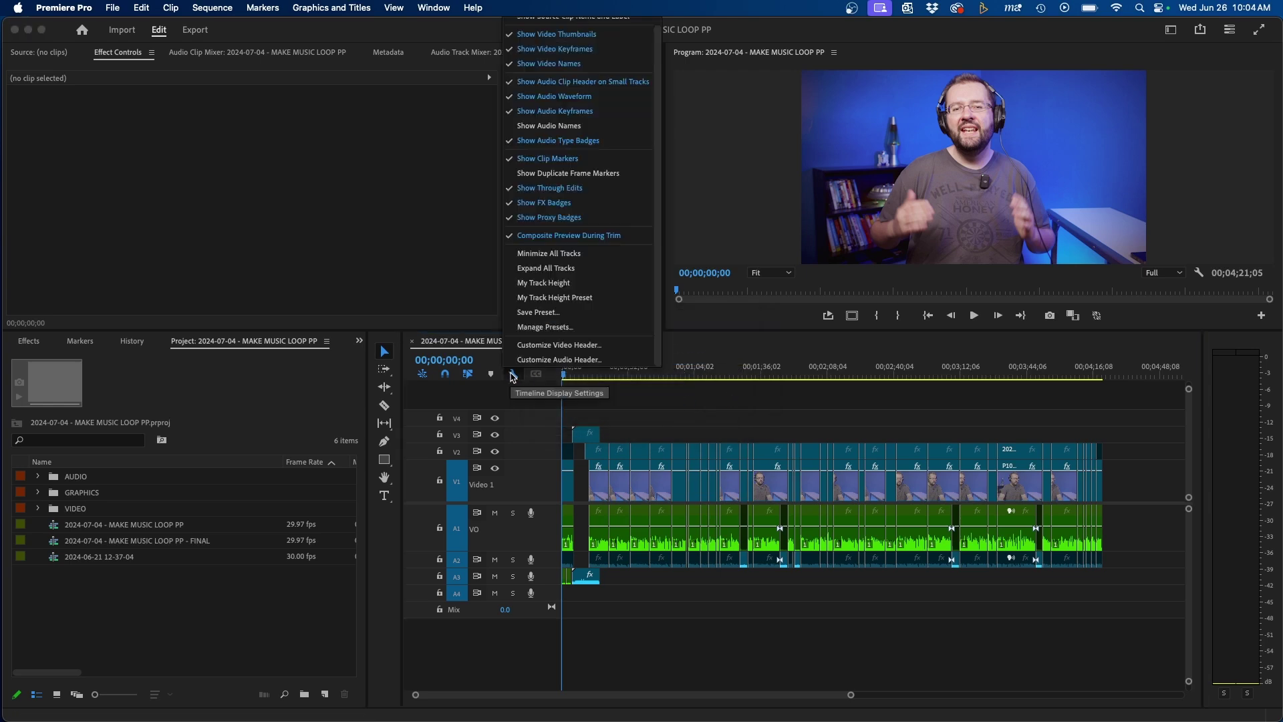
{"action": "left_click", "coordinate": [549, 252]}
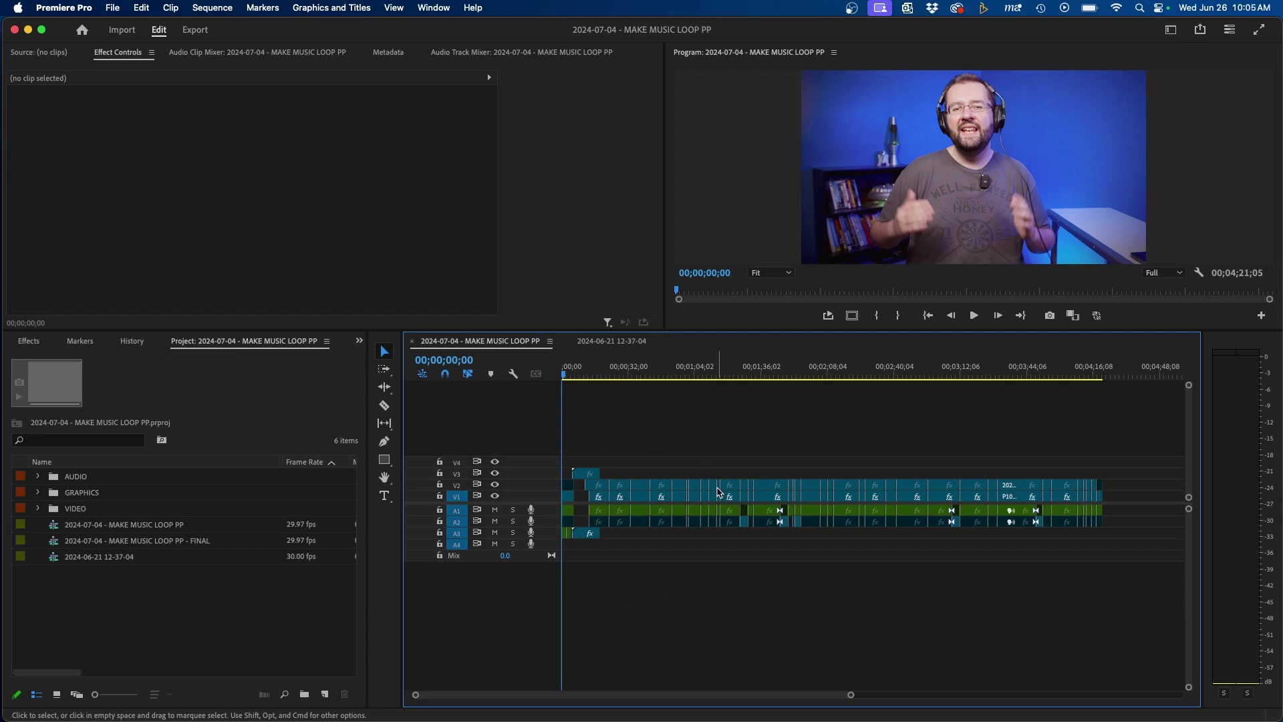
{"action": "left_click", "coordinate": [512, 374]}
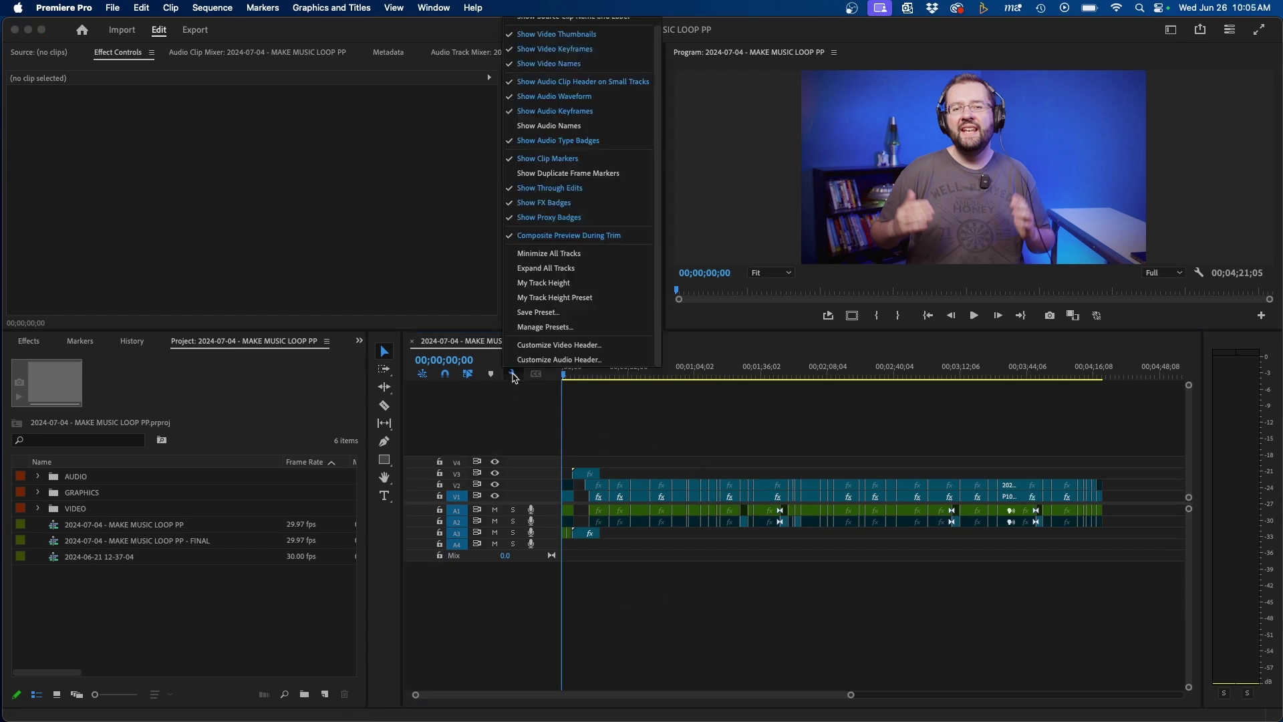
{"action": "left_click", "coordinate": [552, 284]}
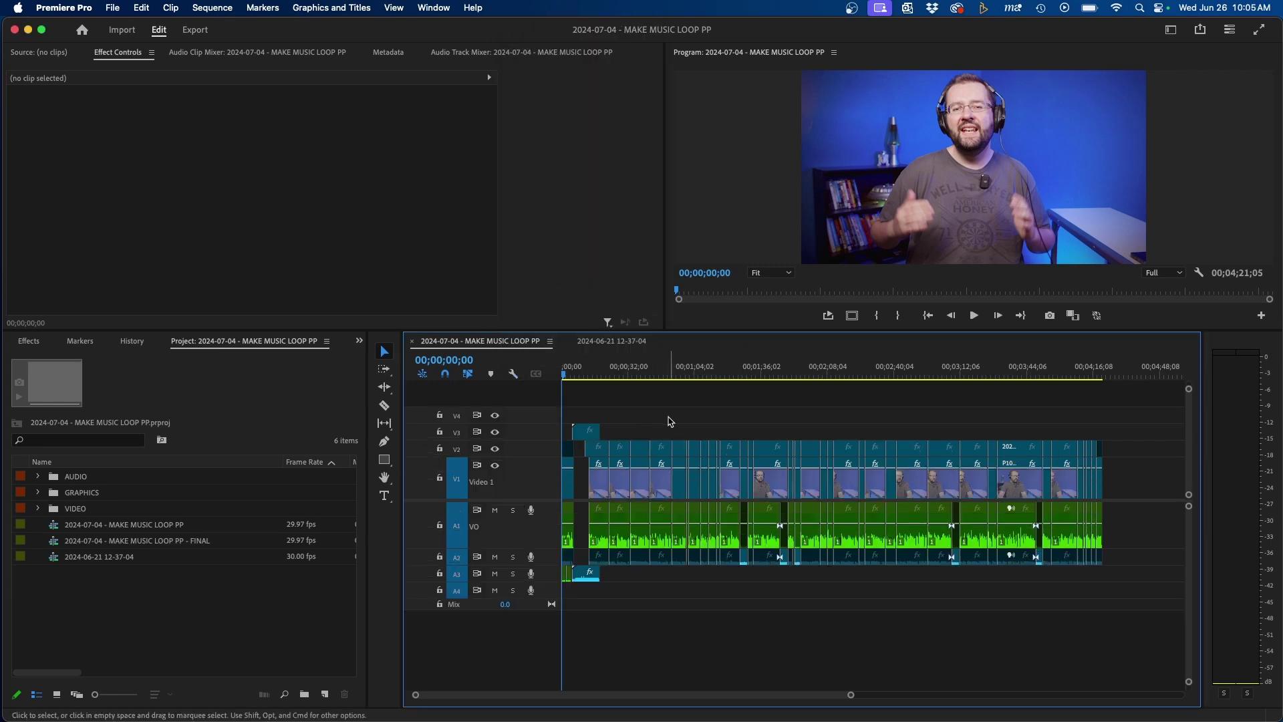
{"action": "left_click", "coordinate": [515, 374]}
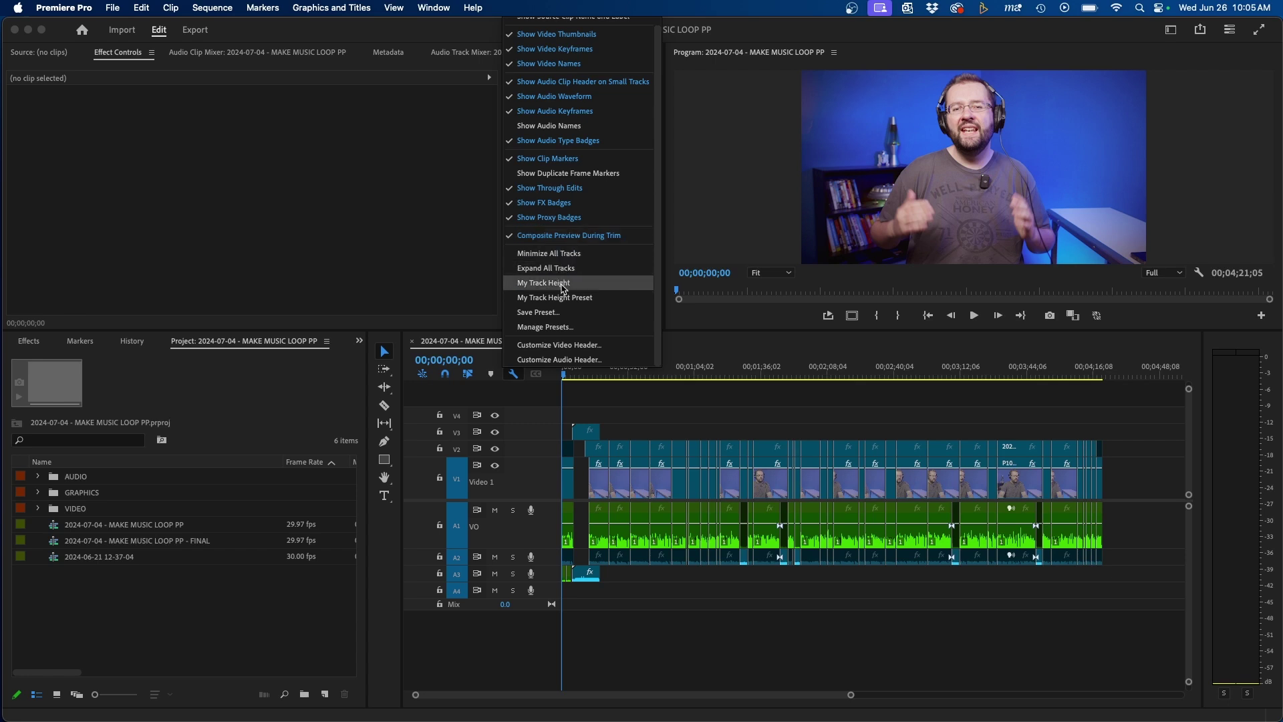
{"action": "left_click", "coordinate": [722, 406]}
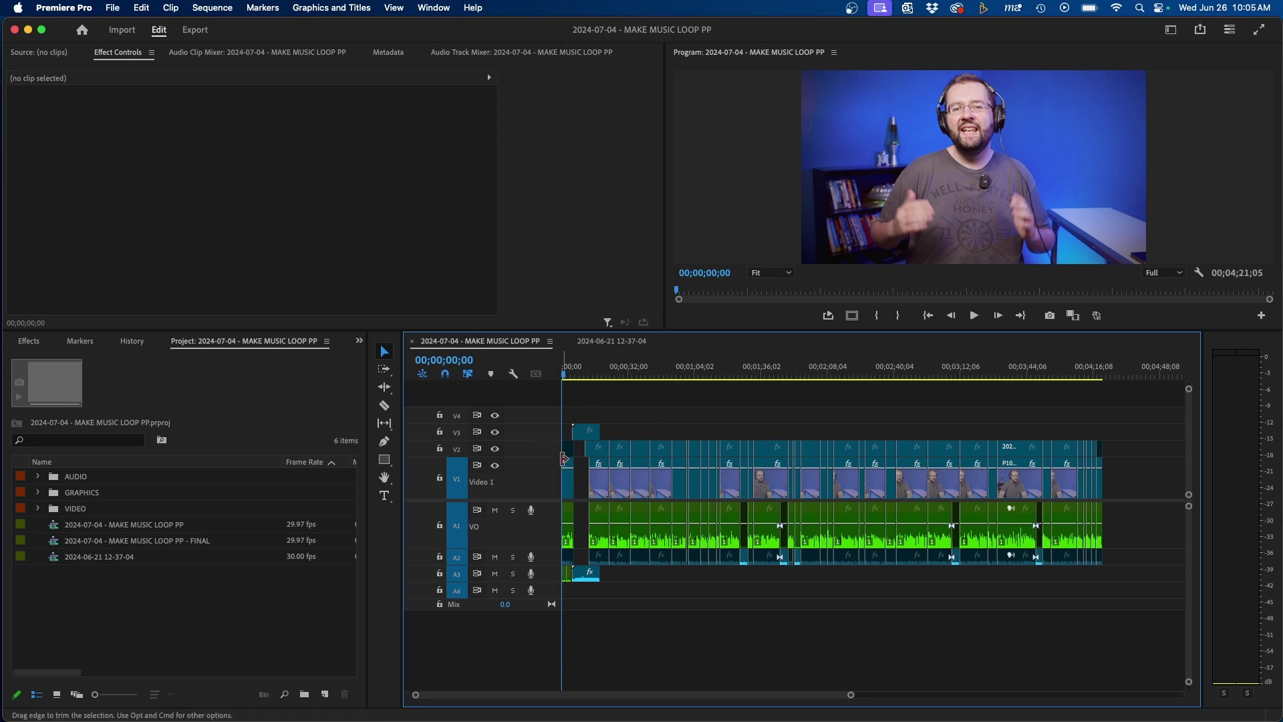
{"action": "left_click", "coordinate": [141, 9]}
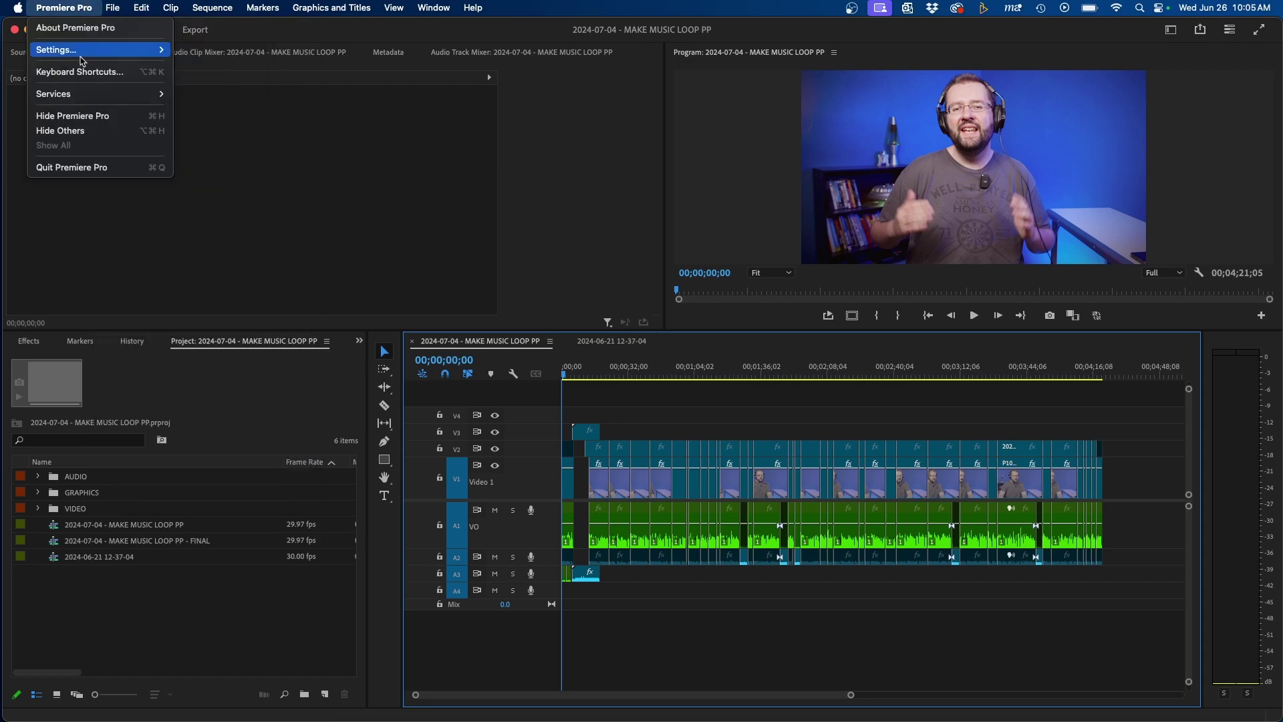
{"action": "left_click", "coordinate": [78, 71]}
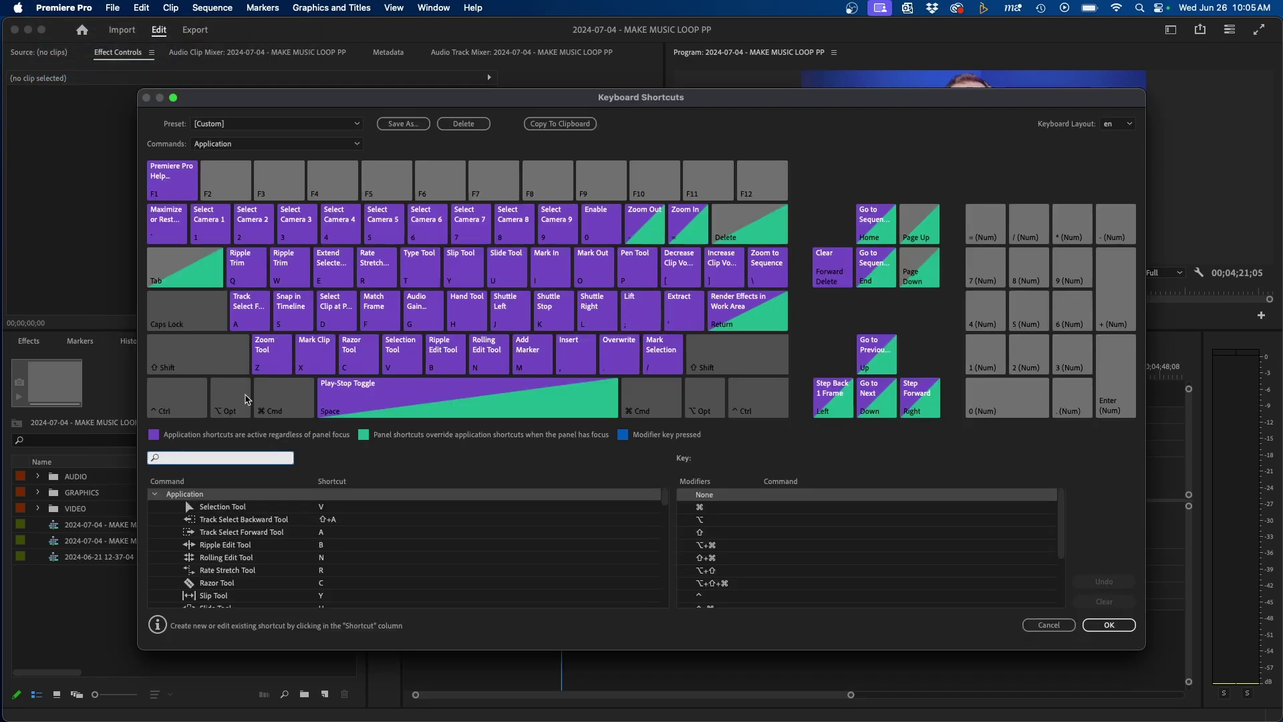
{"action": "type", "text": "track height"}
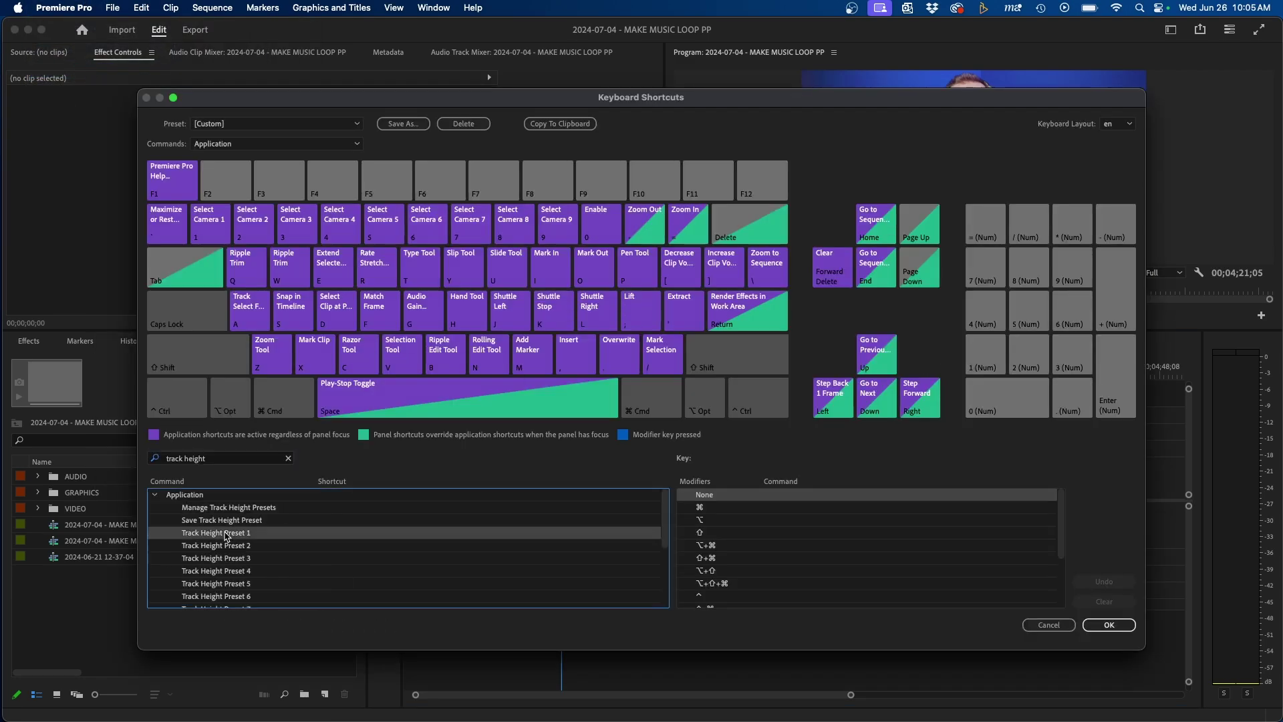
{"action": "left_click", "coordinate": [337, 538]}
{"action": "key", "text": "1"}
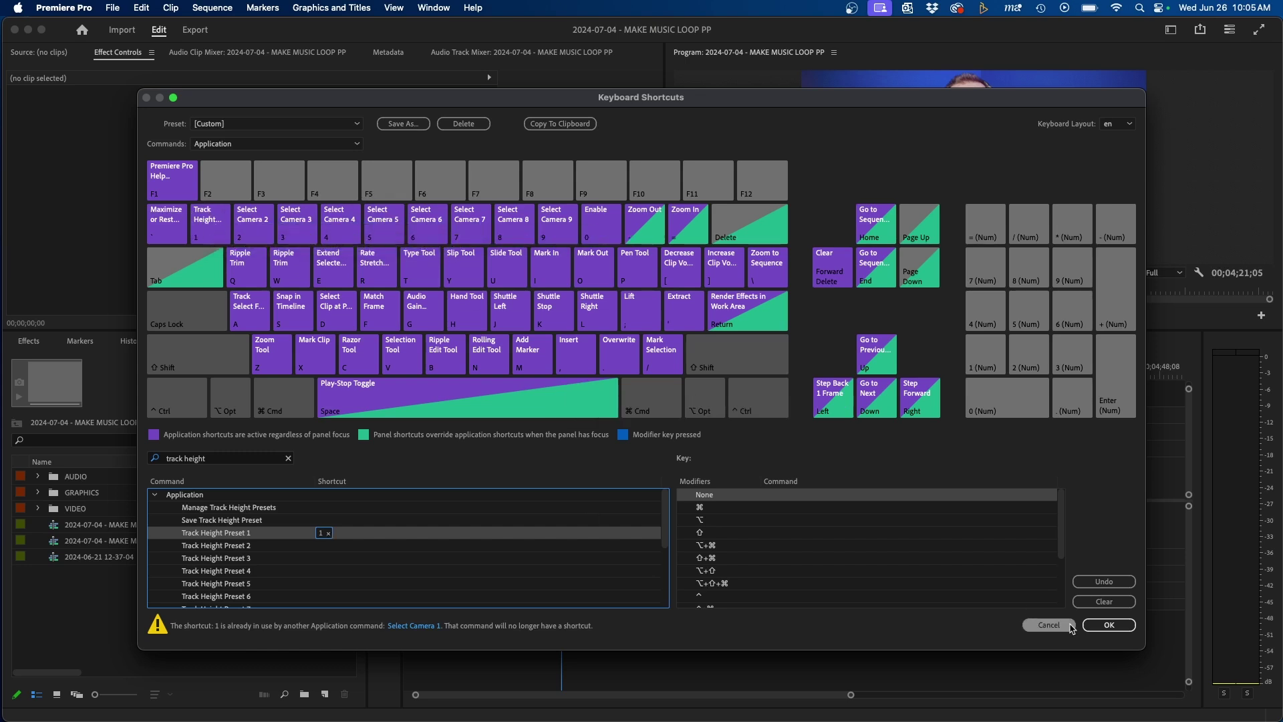
{"action": "left_click", "coordinate": [1116, 626]}
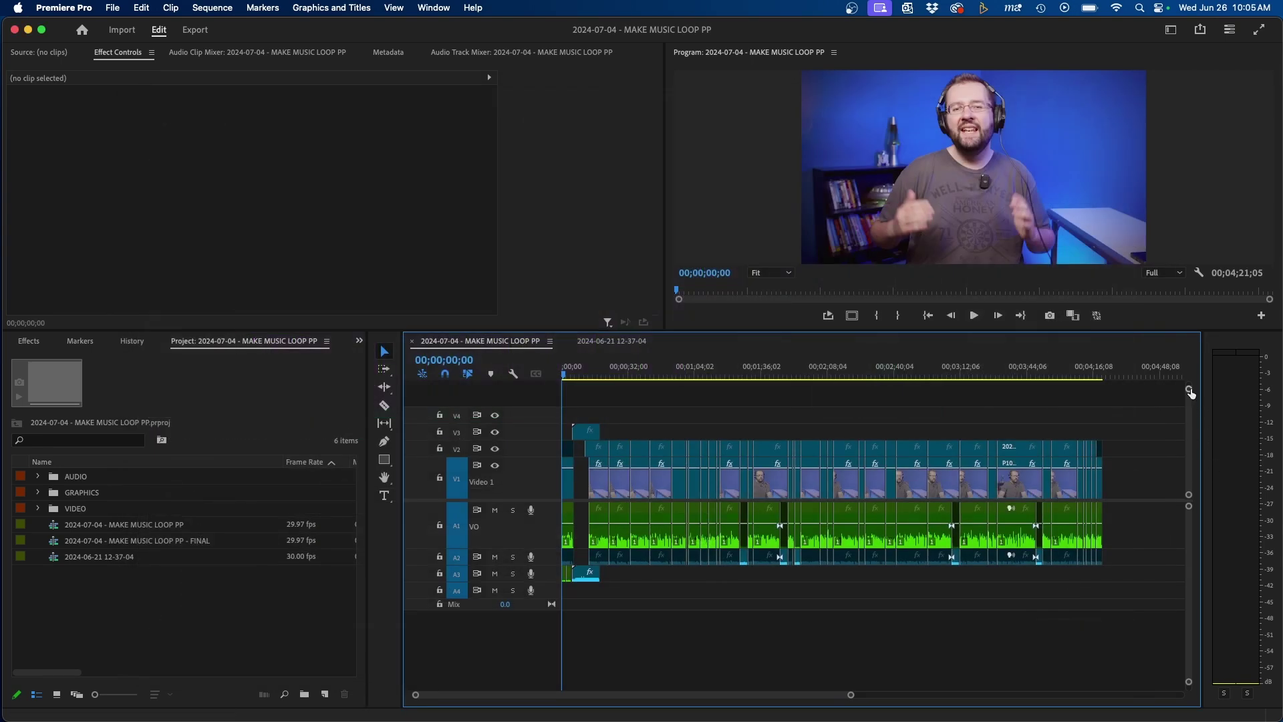
{"action": "key", "text": "shift+equal"}
{"action": "key", "text": "shift+minus"}
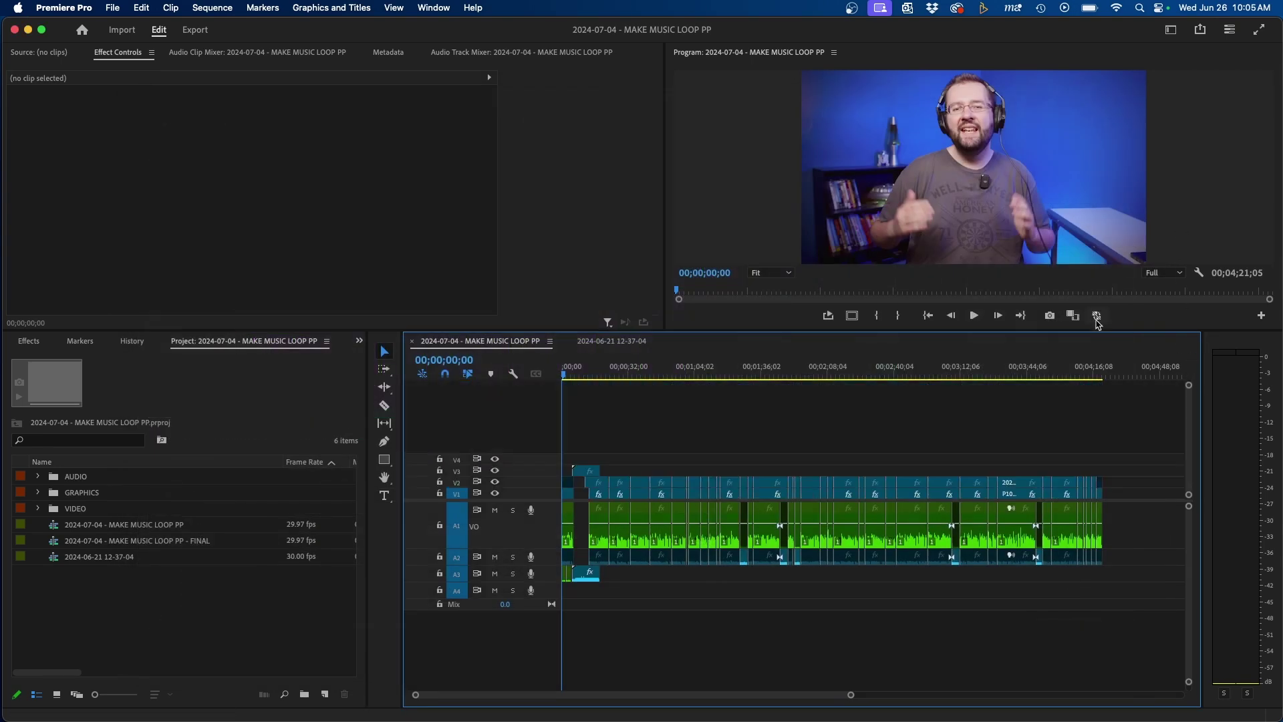
{"action": "key", "text": "shift+equal"}
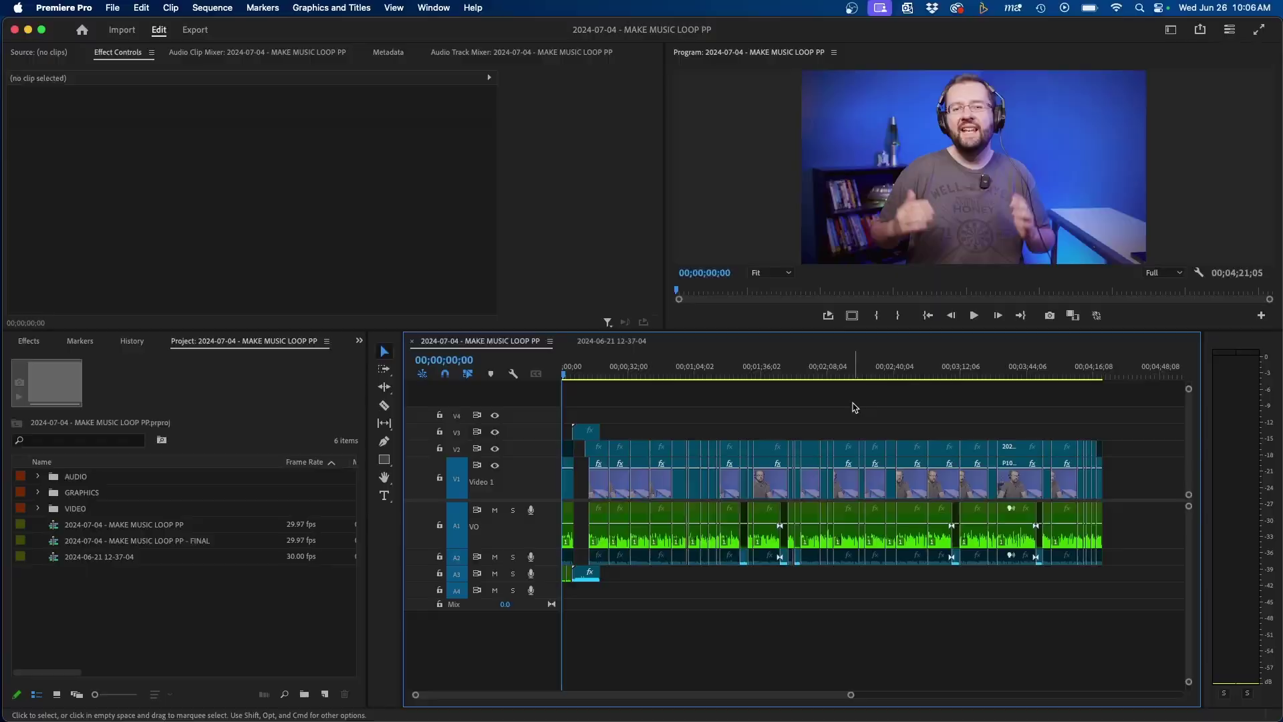
Step: At 00;03;08;03, zoom in and re-enable the disabled A1 clip with Shift+E
{"action": "left_click", "coordinate": [953, 368]}
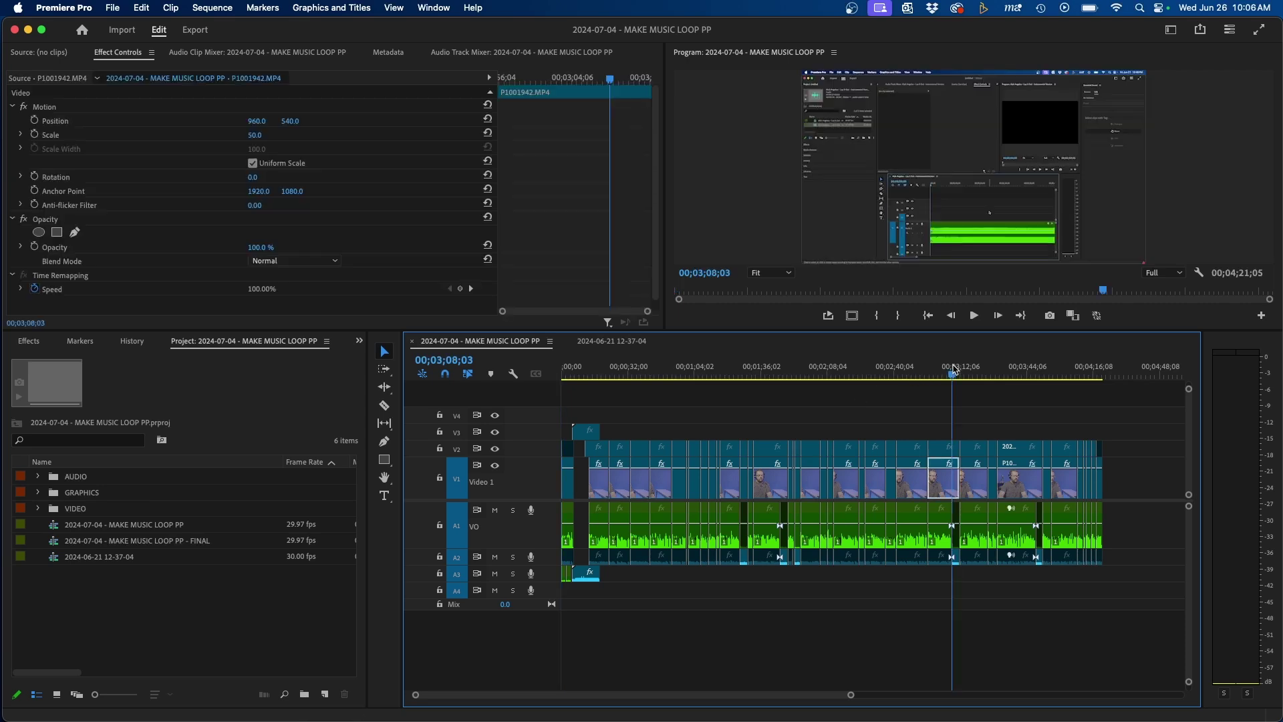
{"action": "key", "text": "equal"}
{"action": "key", "text": "equal"}
{"action": "key", "text": "equal"}
{"action": "key", "text": "equal"}
{"action": "key", "text": "equal"}
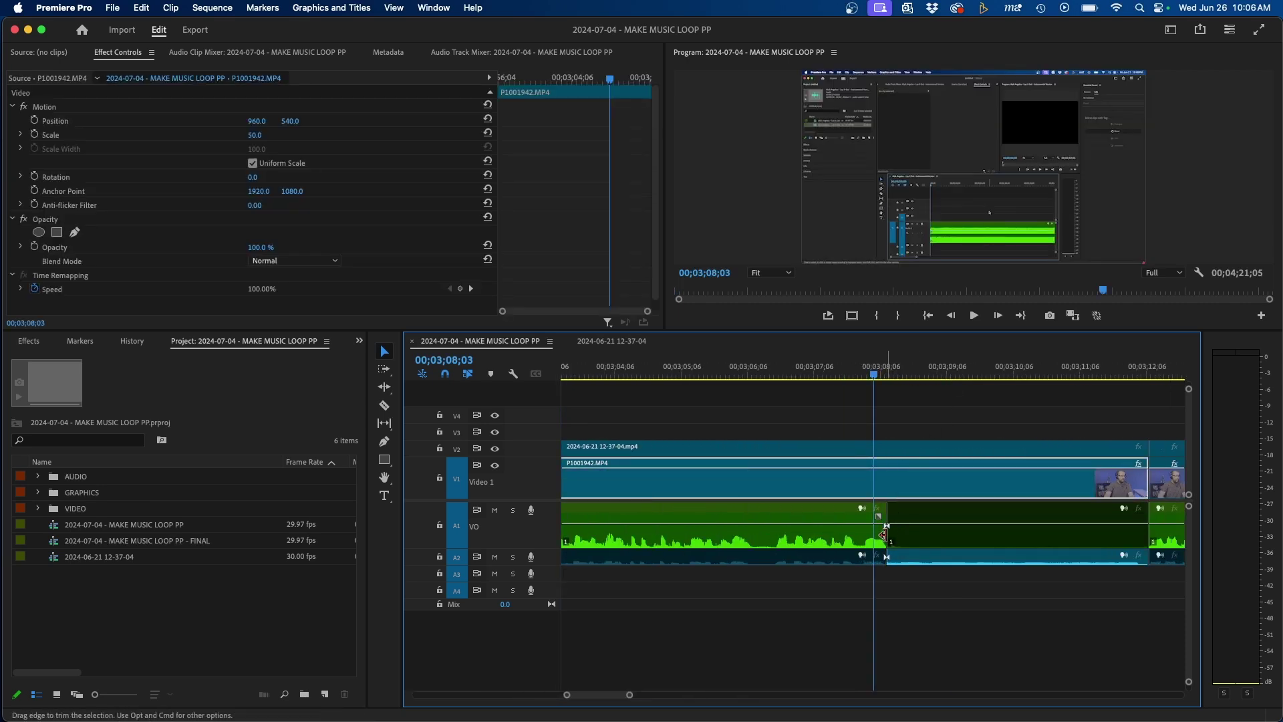
{"action": "left_click", "coordinate": [912, 538]}
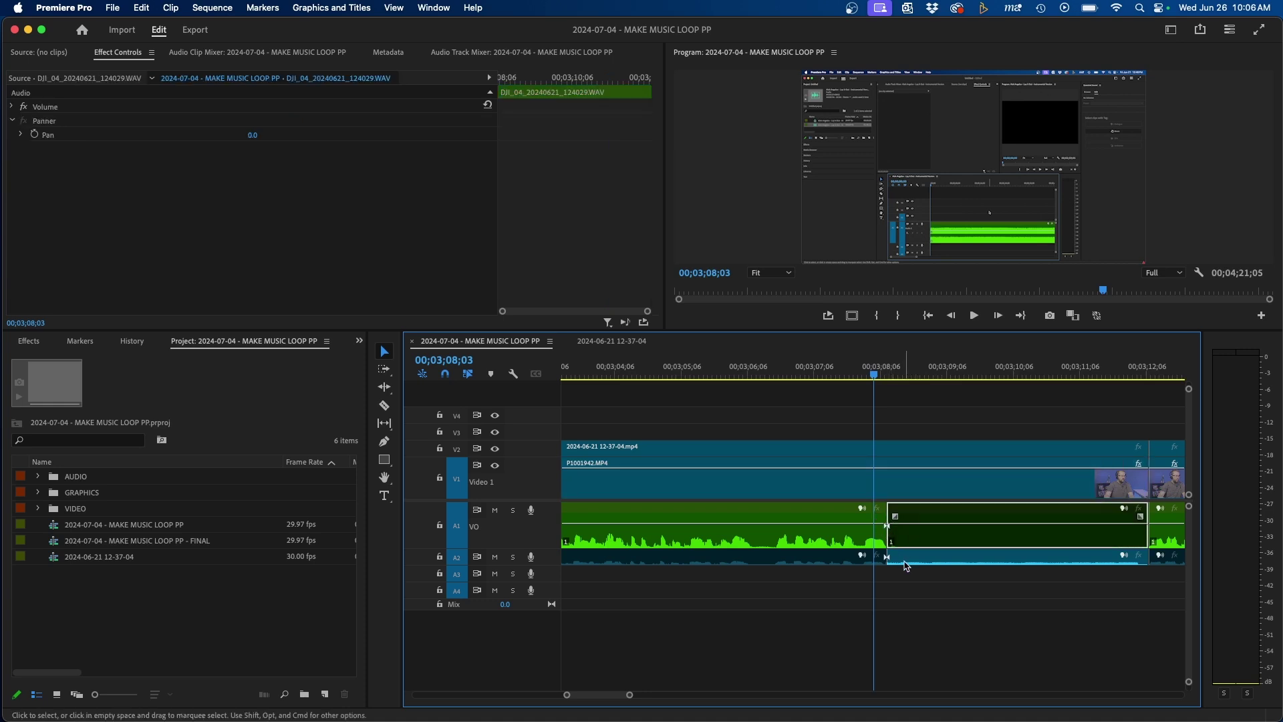
{"action": "left_click", "coordinate": [907, 563]}
{"action": "left_click", "coordinate": [868, 539]}
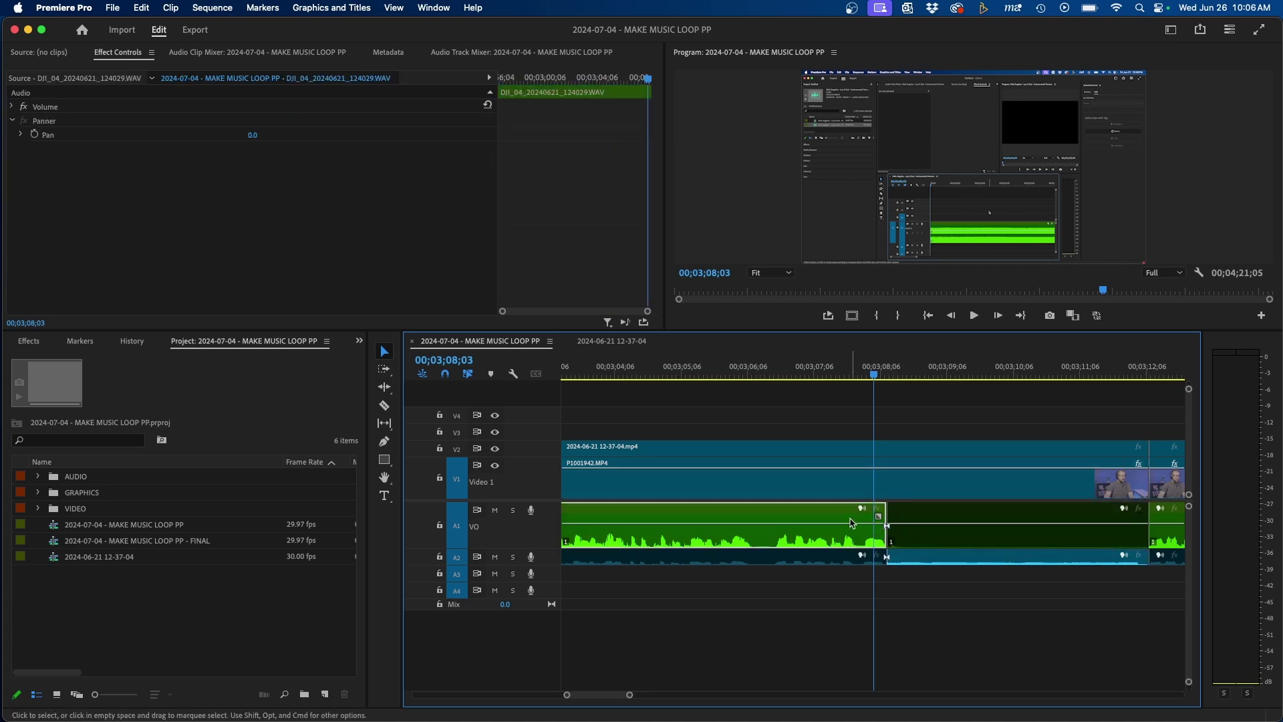
{"action": "left_click", "coordinate": [942, 532]}
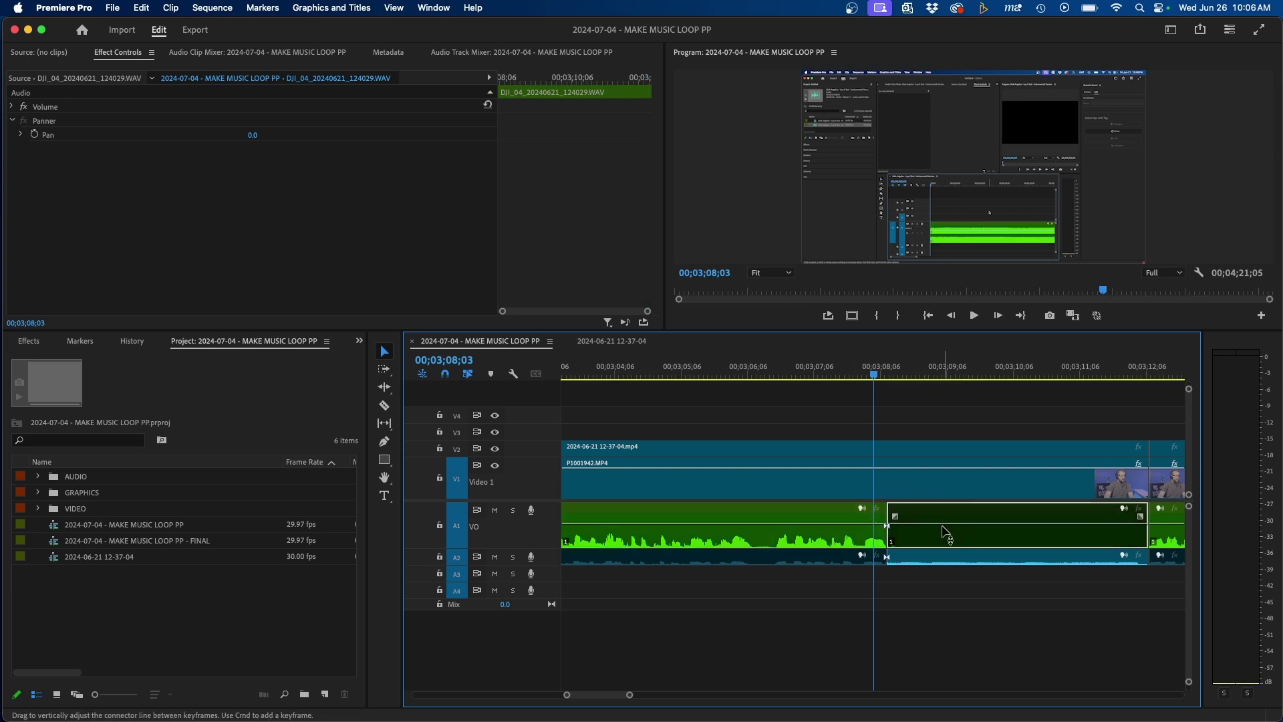
{"action": "left_click", "coordinate": [828, 532]}
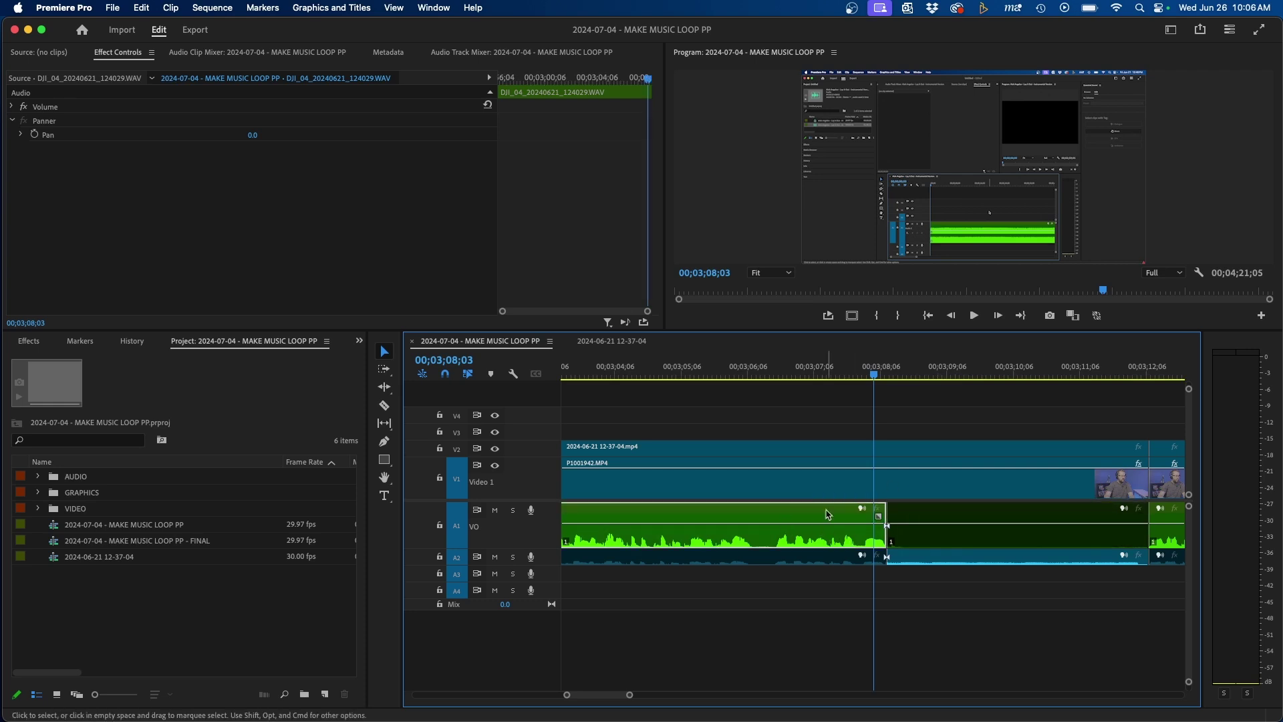
{"action": "left_click", "coordinate": [927, 513]}
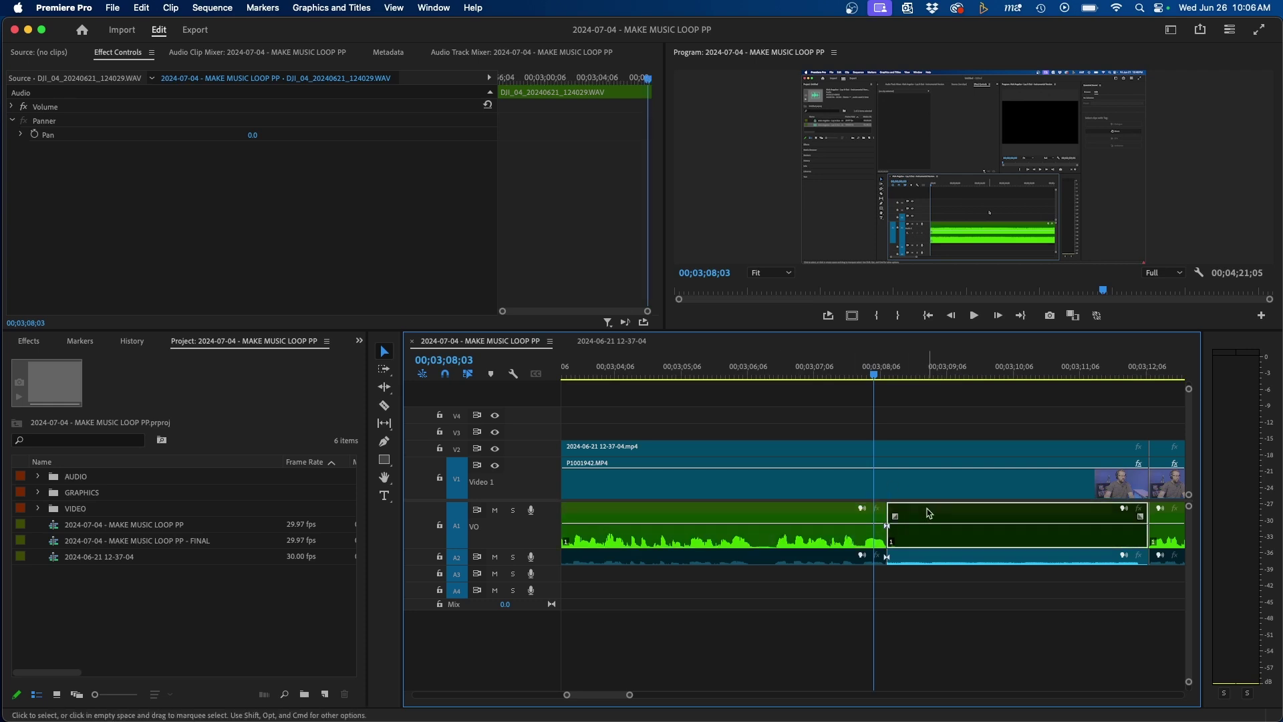
{"action": "key", "text": "shift+super+e"}
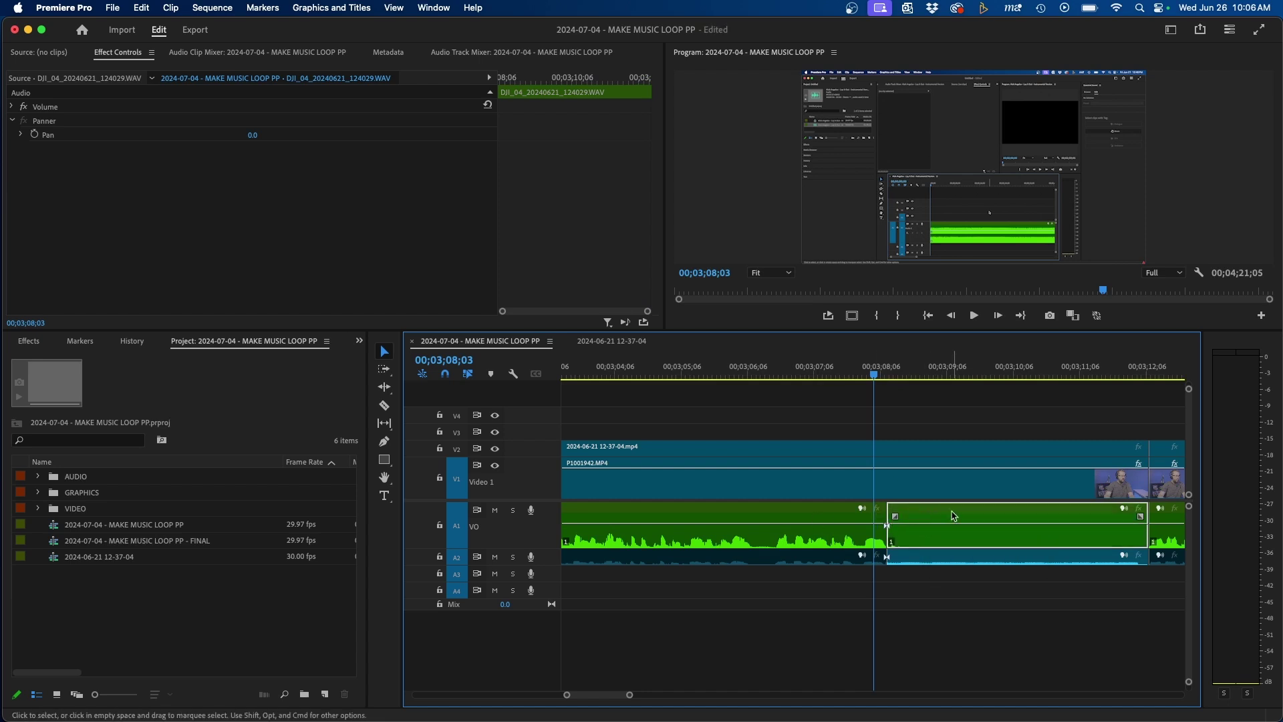
{"action": "mouse_move", "coordinate": [828, 522]}
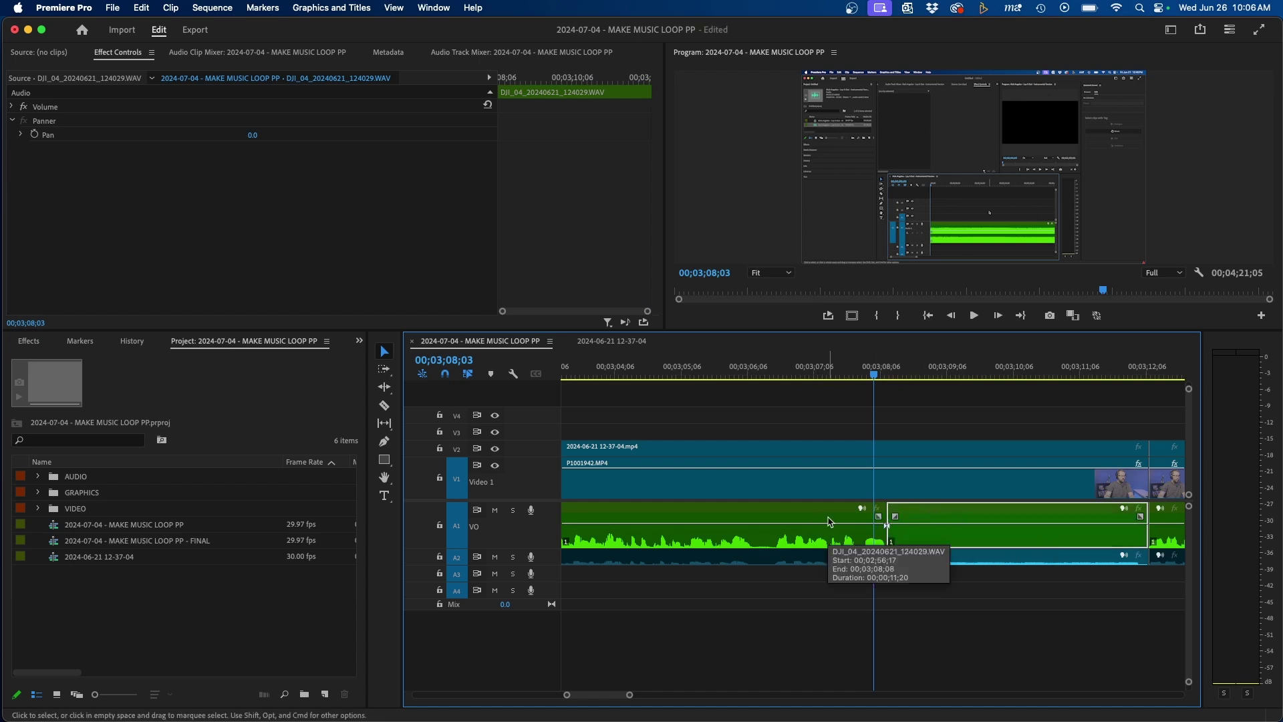
Step: Razor the preceding A1 audio at three points, then trim and shift the short piece left
{"action": "key", "text": "c"}
{"action": "left_click", "coordinate": [827, 522]}
{"action": "left_click", "coordinate": [784, 521]}
{"action": "left_click", "coordinate": [735, 520]}
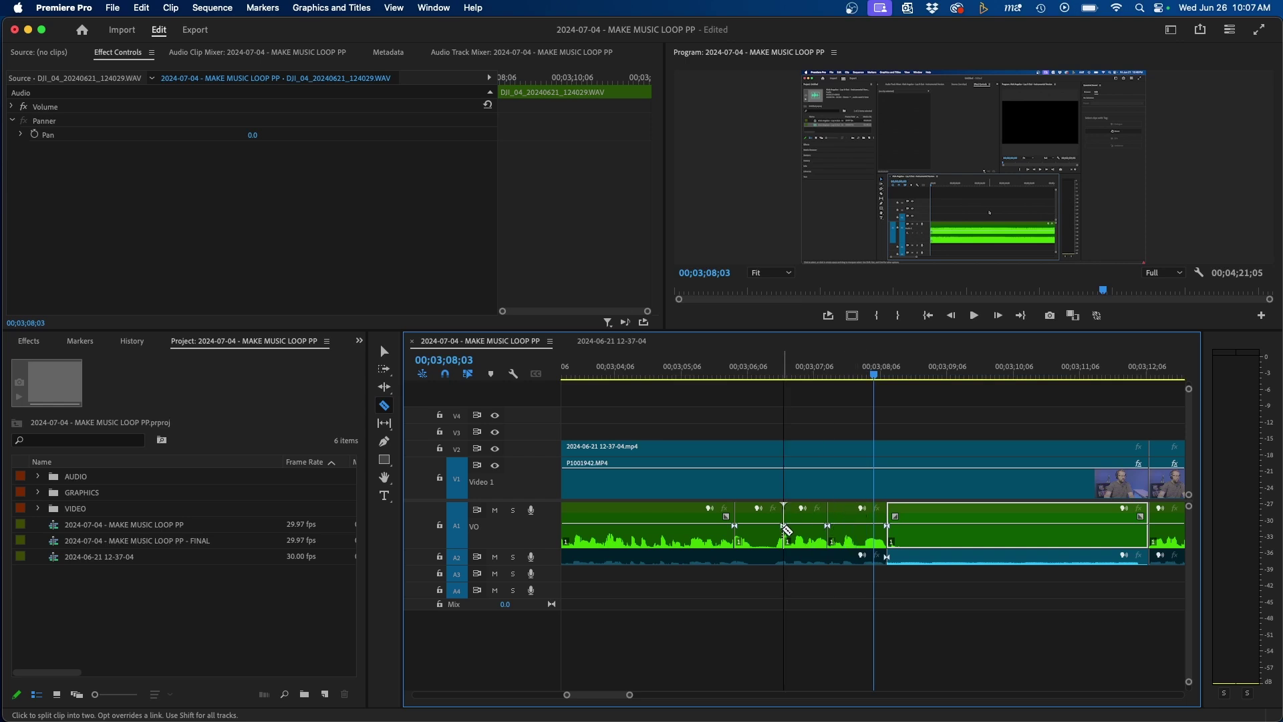
{"action": "key", "text": "v"}
{"action": "left_click_drag", "start_coordinate": [827, 529], "coordinate": [856, 509]}
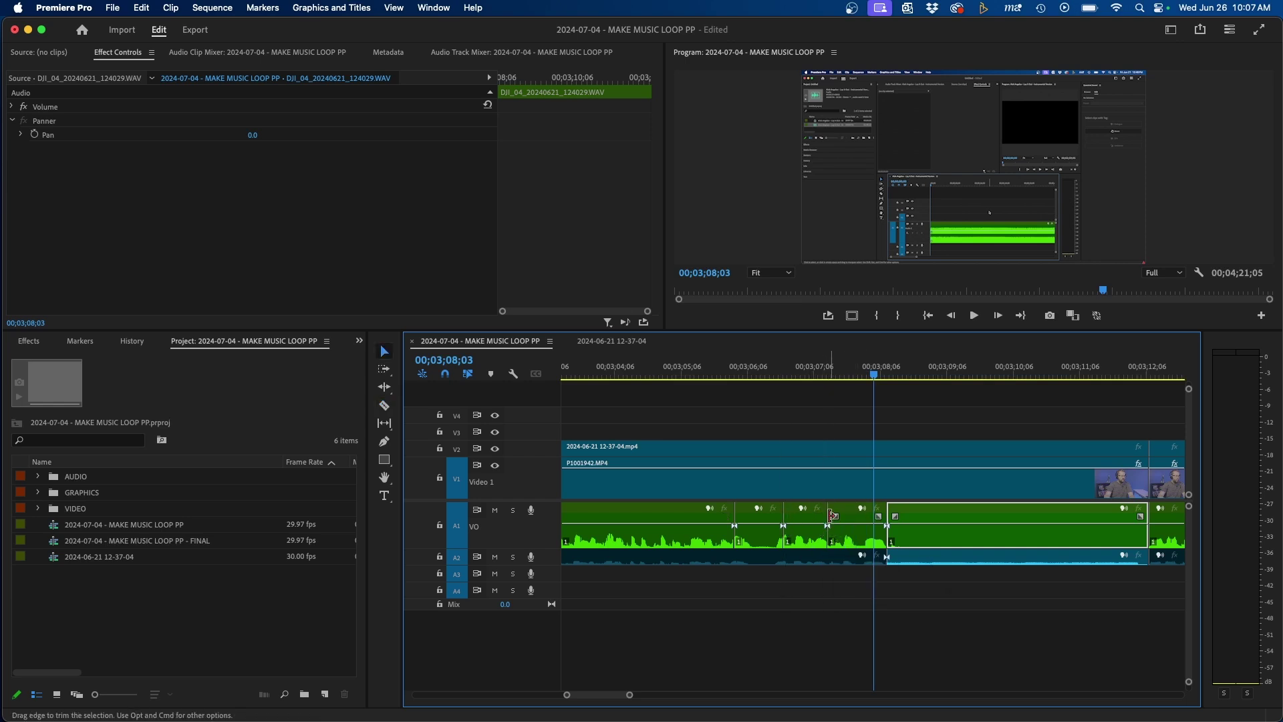
{"action": "left_click_drag", "start_coordinate": [858, 522], "coordinate": [833, 517]}
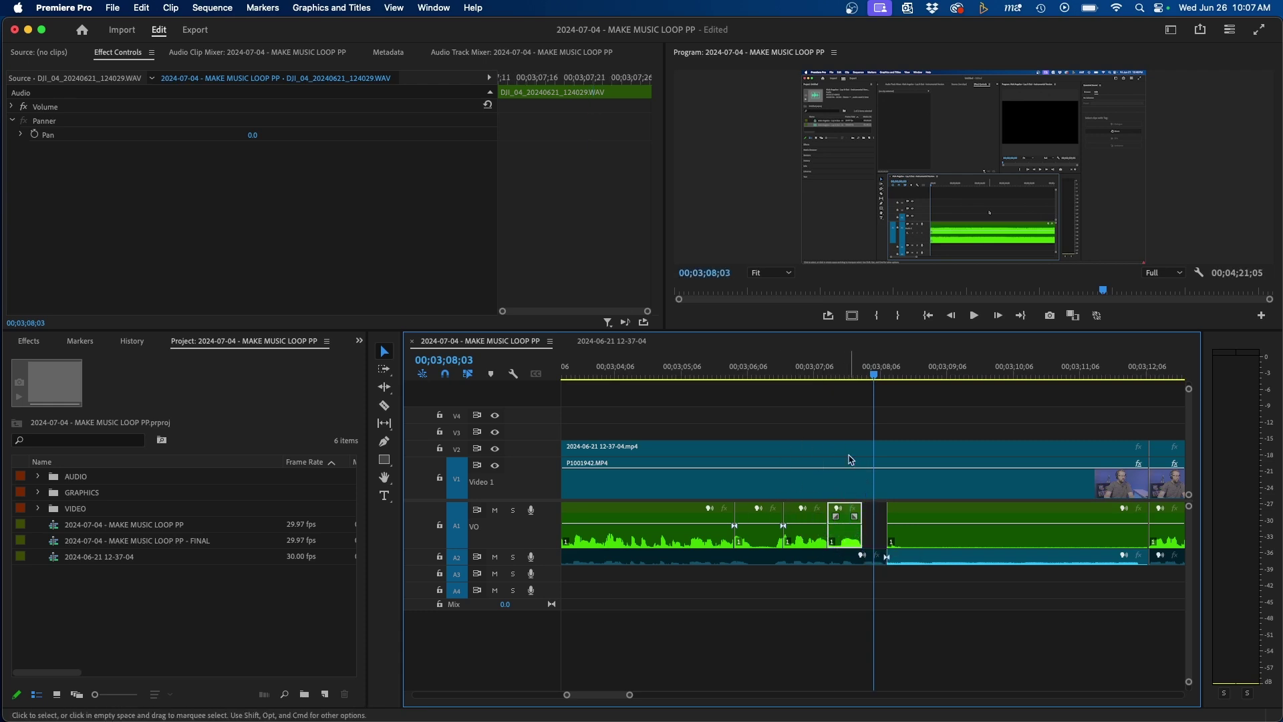
{"action": "key", "text": "super+shift+a"}
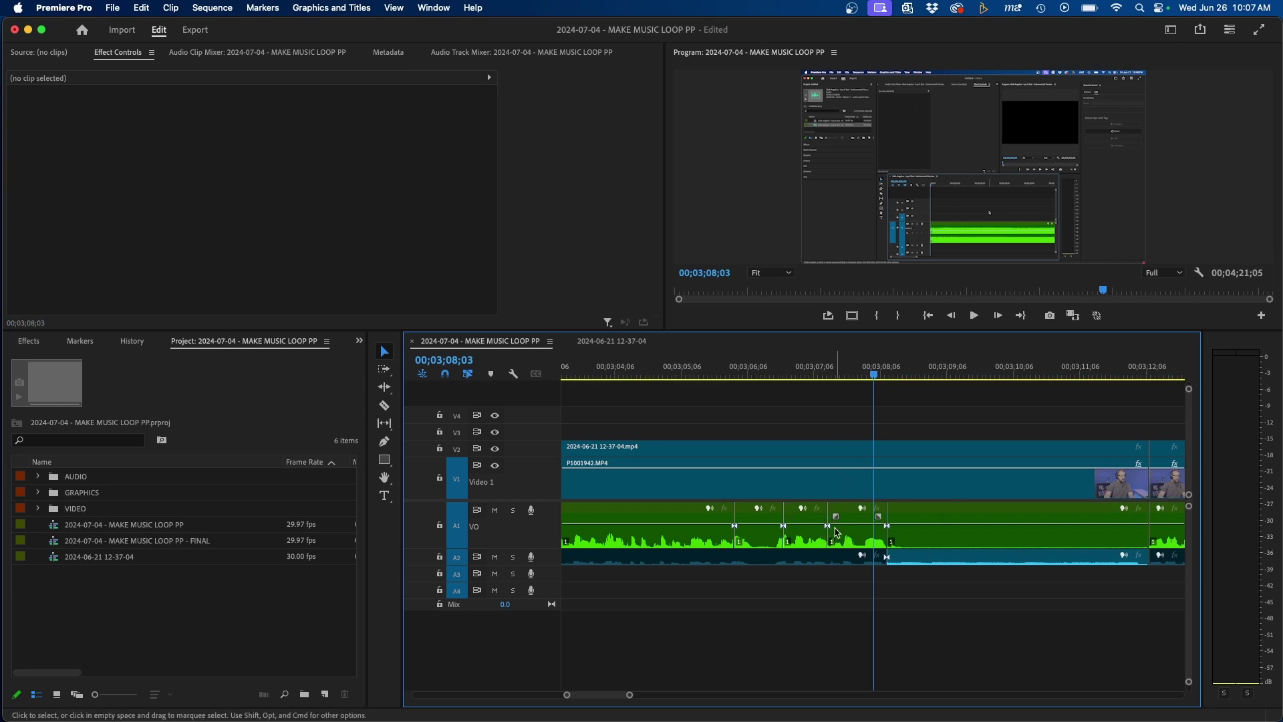
{"action": "left_click", "coordinate": [513, 374]}
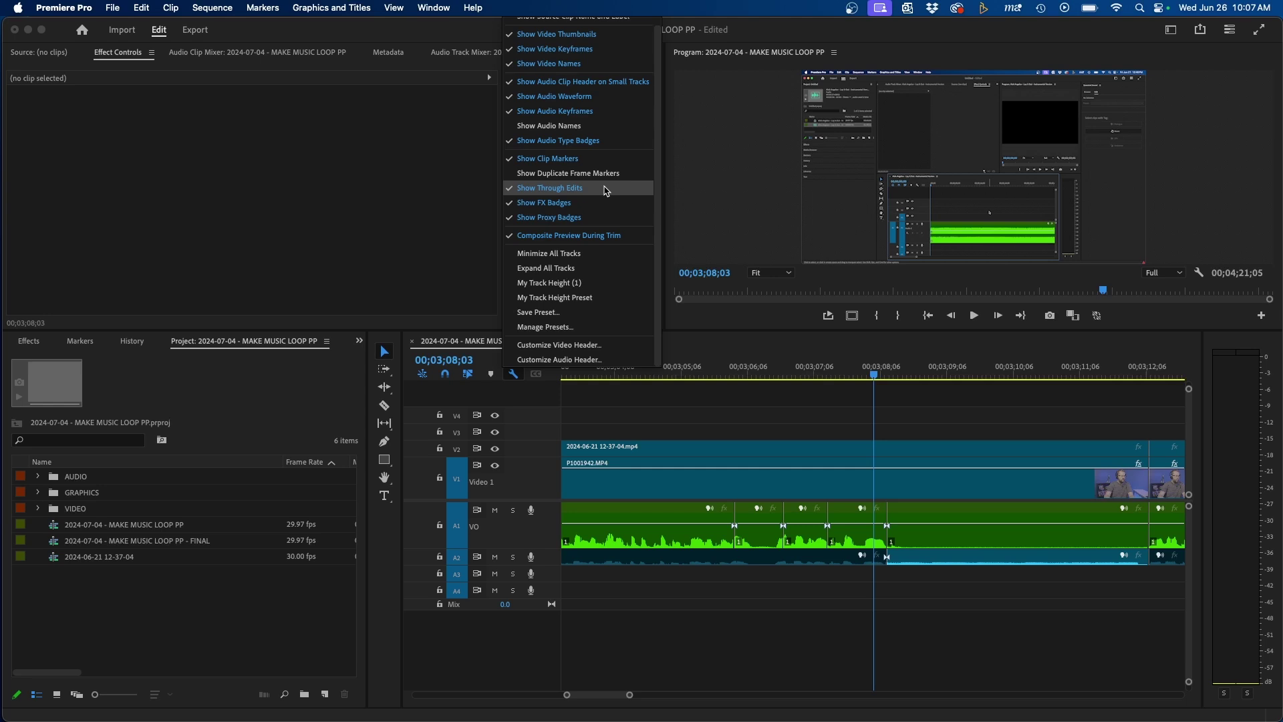
{"action": "scroll", "coordinate": [604, 190], "scroll_direction": "up", "scroll_amount": 1}
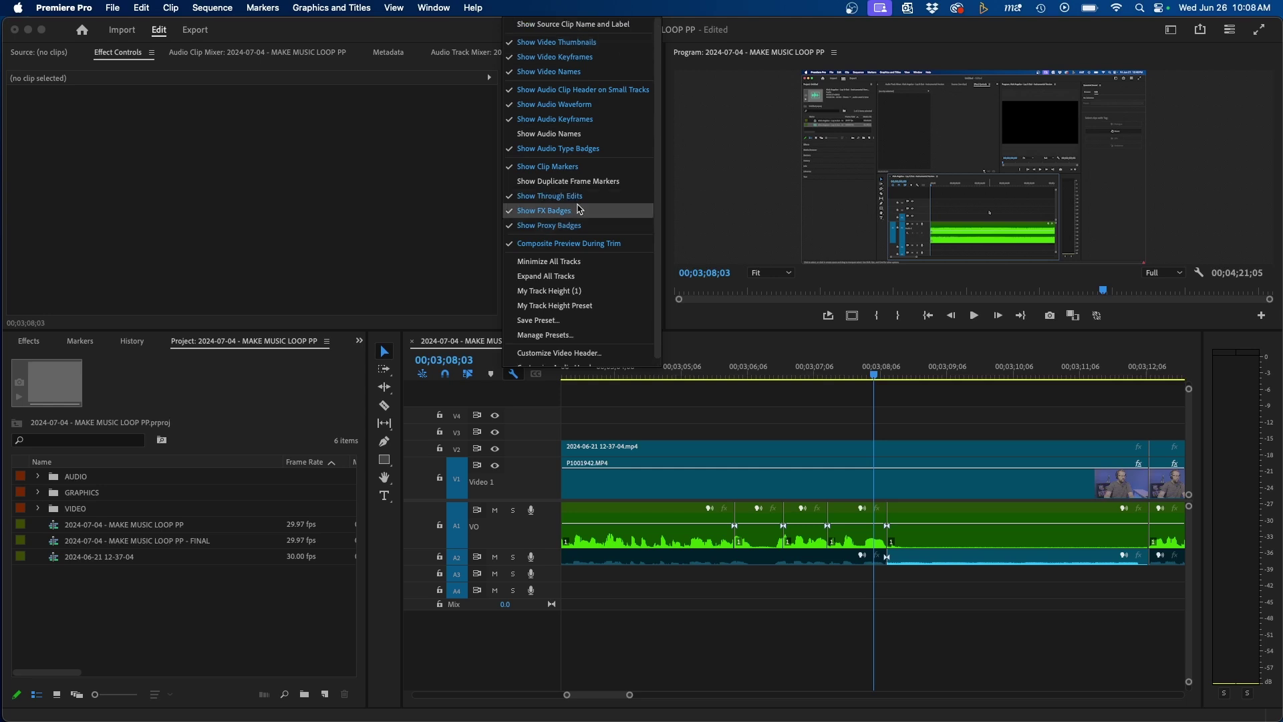
{"action": "left_click", "coordinate": [637, 406]}
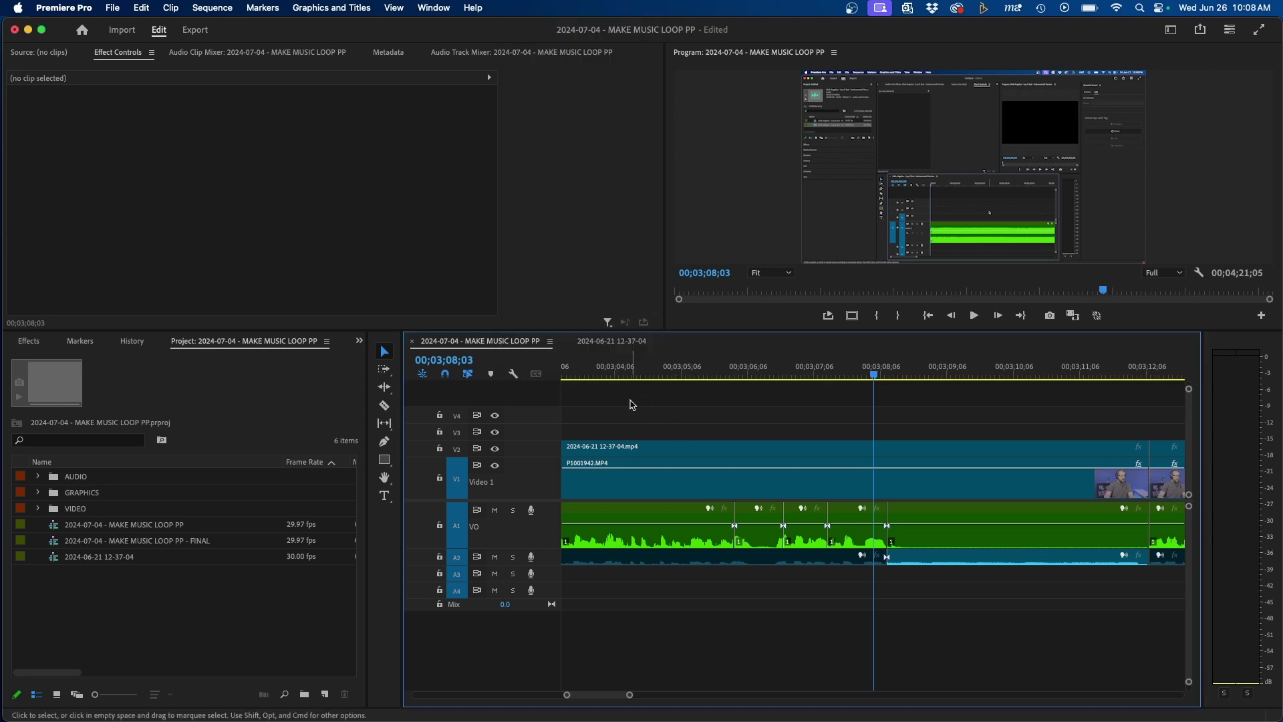
Step: Turn on Show Audio Time Units in the timeline menu, then select the P1001942.MP4 clip
{"action": "left_click", "coordinate": [546, 342]}
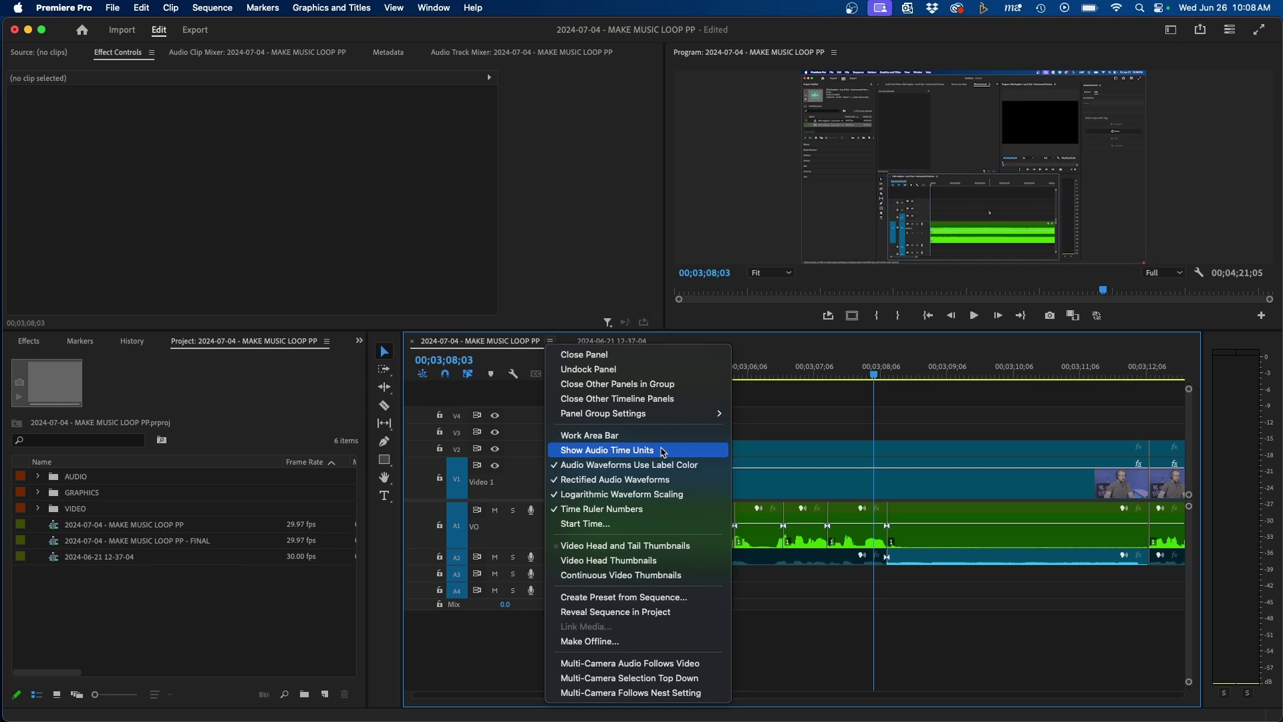
{"action": "left_click", "coordinate": [584, 451]}
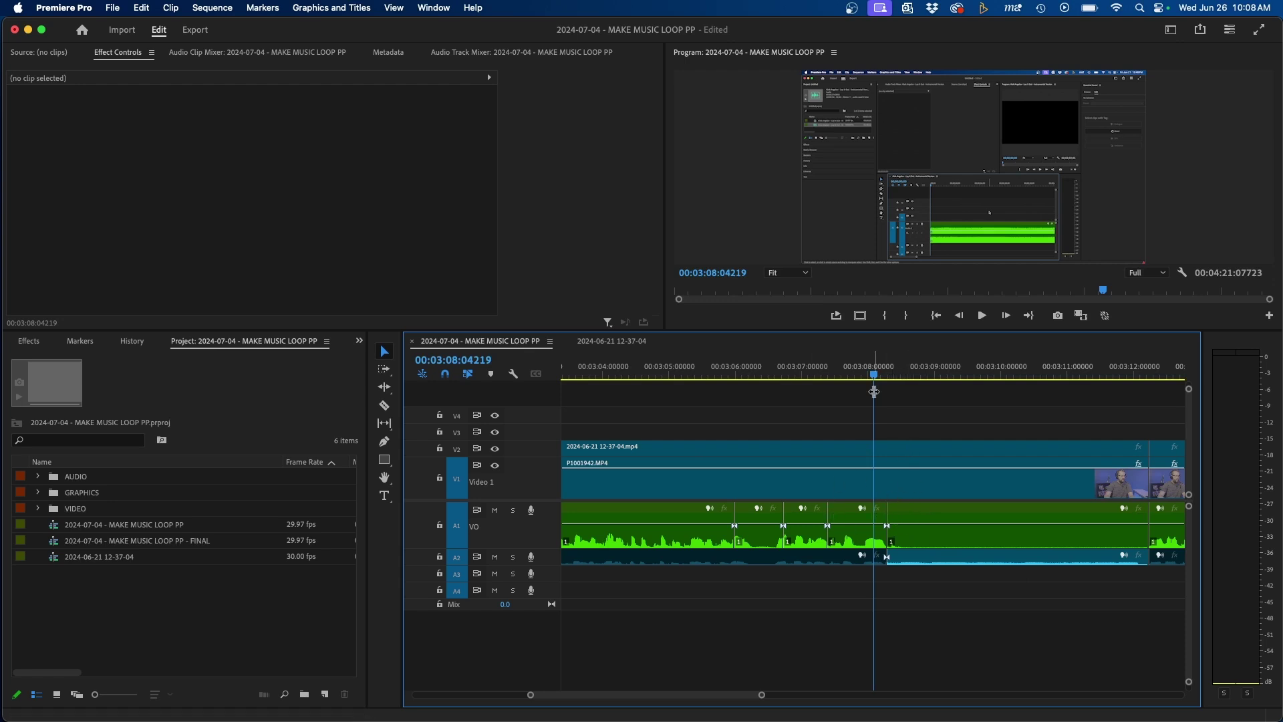
{"action": "left_click", "coordinate": [874, 479]}
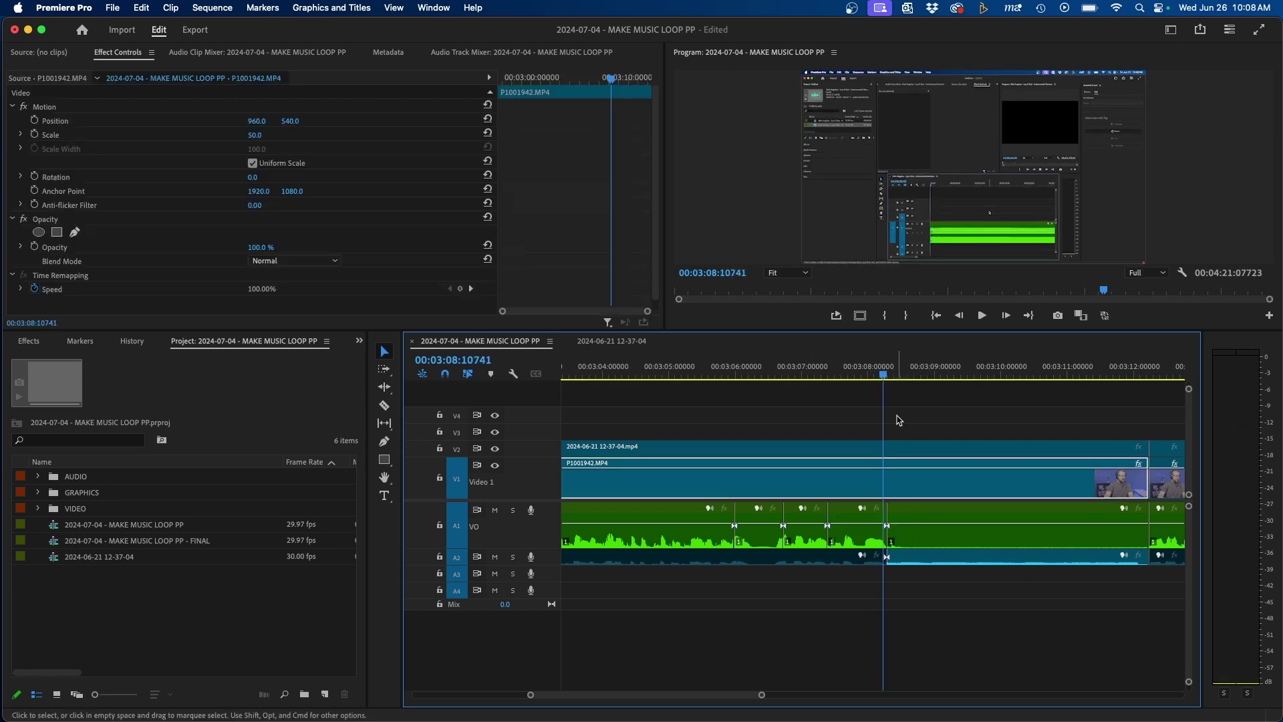
Step: Zoom in to sub-frame detail, nudge the playhead by samples to 03:08:10756, and zoom out
{"action": "key", "text": "equal"}
{"action": "key", "text": "equal"}
{"action": "key", "text": "equal"}
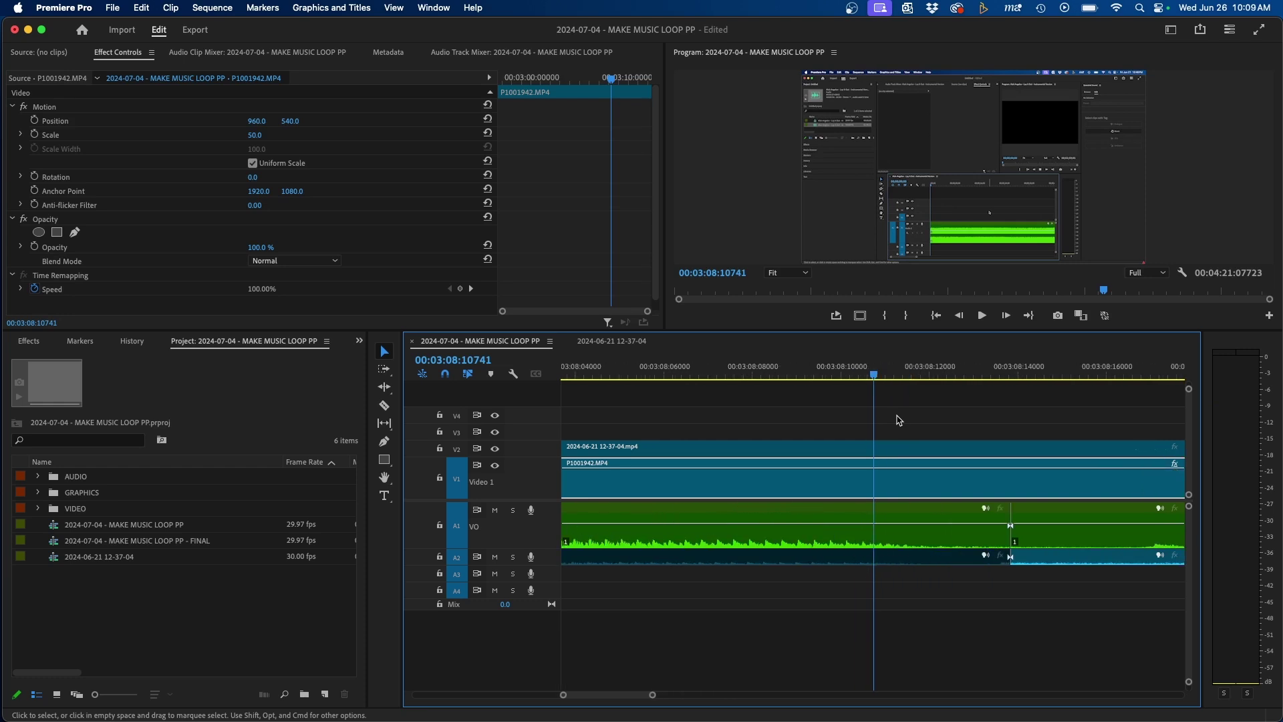
{"action": "key", "text": "equal"}
{"action": "key", "text": "equal"}
{"action": "key", "text": "equal"}
{"action": "key", "text": "equal"}
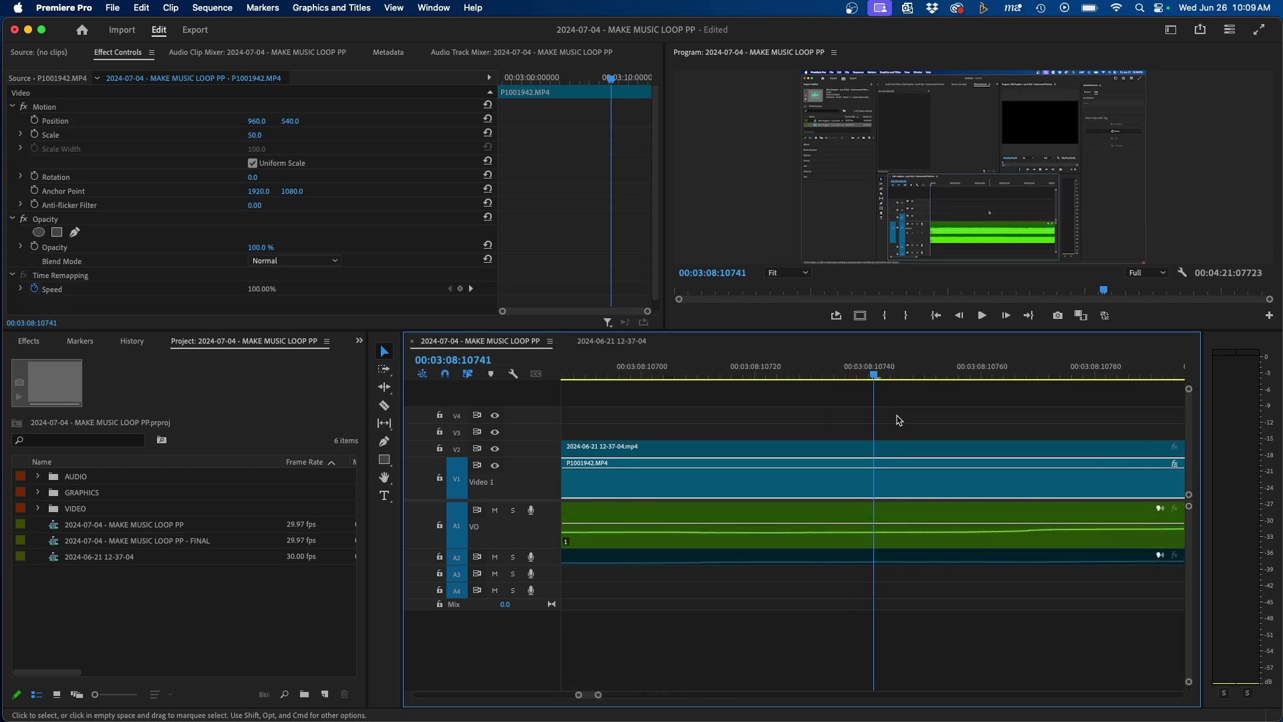
{"action": "key", "text": "equal"}
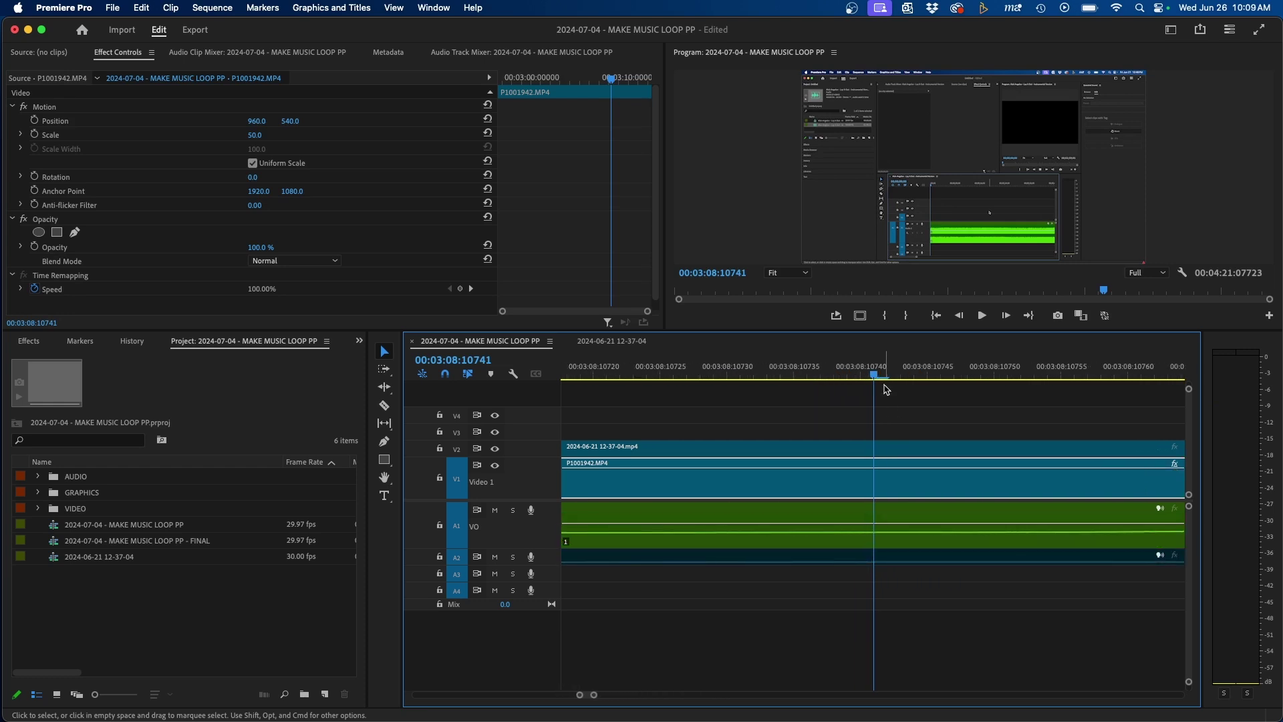
{"action": "mouse_move", "coordinate": [874, 373]}
{"action": "left_mouse_down"}
{"action": "mouse_move", "coordinate": [843, 384]}
{"action": "mouse_move", "coordinate": [923, 394]}
{"action": "left_mouse_up"}
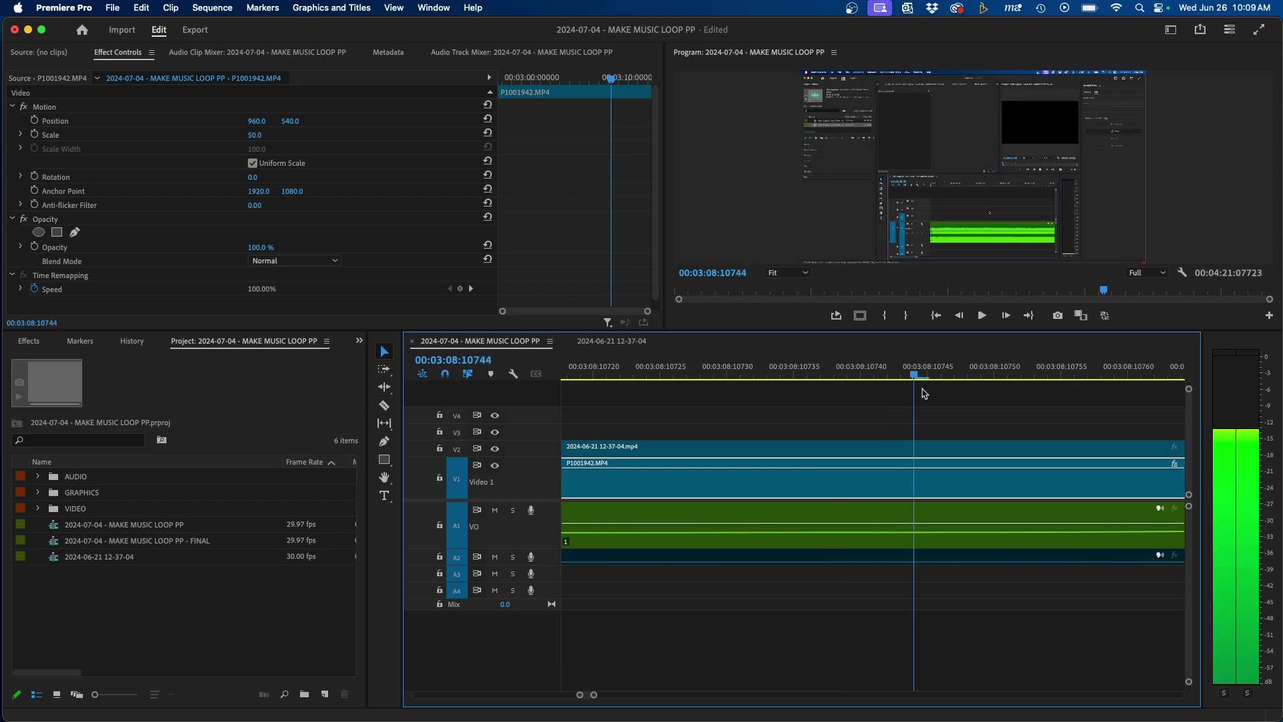
{"action": "key", "text": "Right"}
{"action": "key", "text": "Right"}
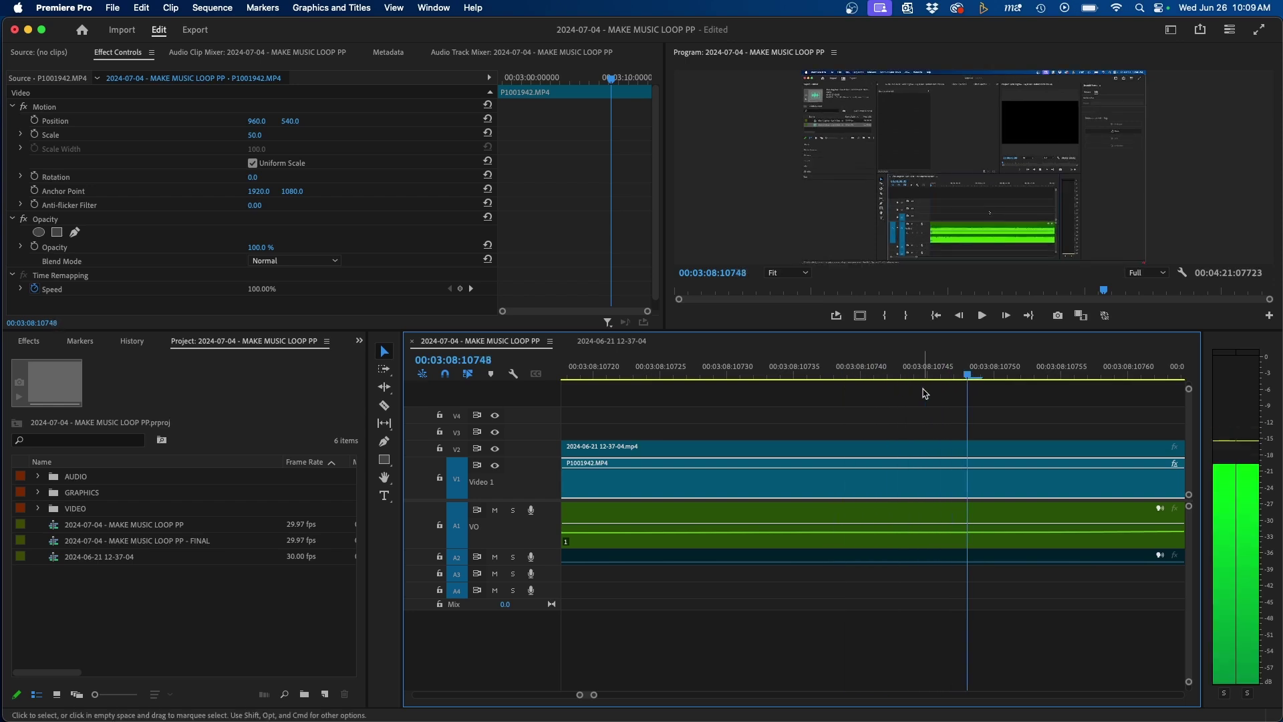
{"action": "key", "text": "Right"}
{"action": "key", "text": "Right"}
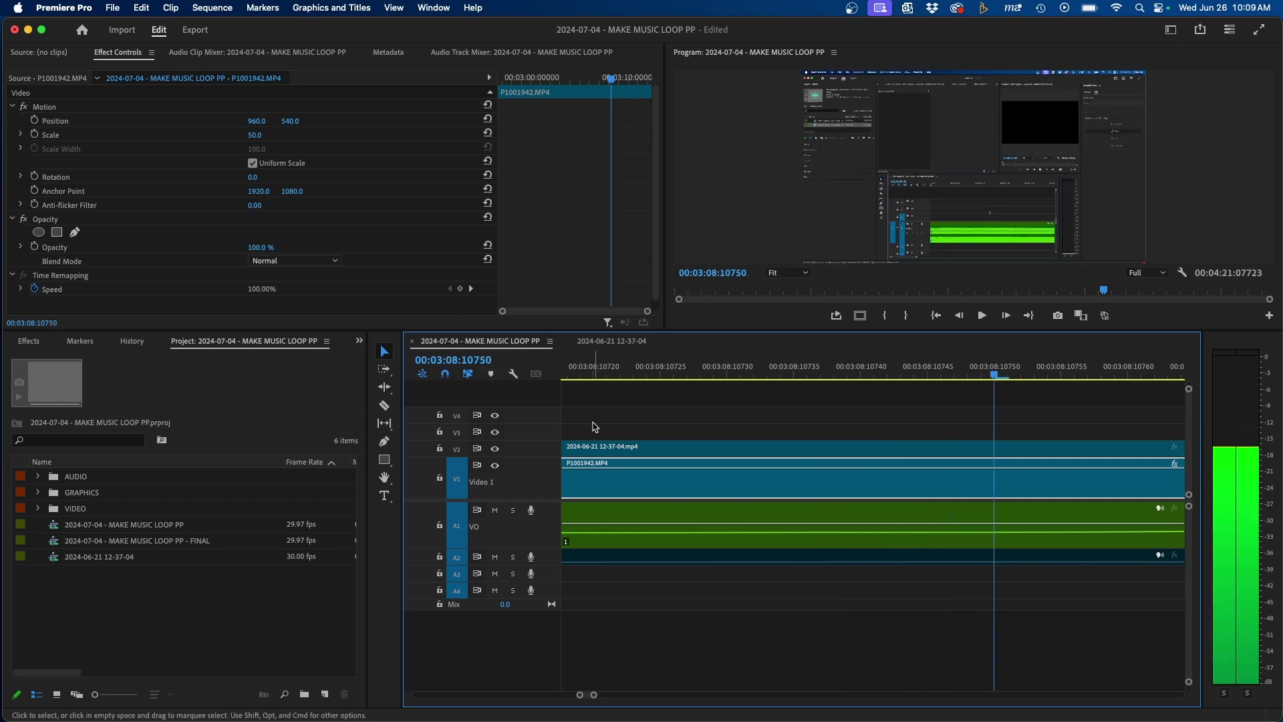
{"action": "key", "text": "Right"}
{"action": "key", "text": "Right"}
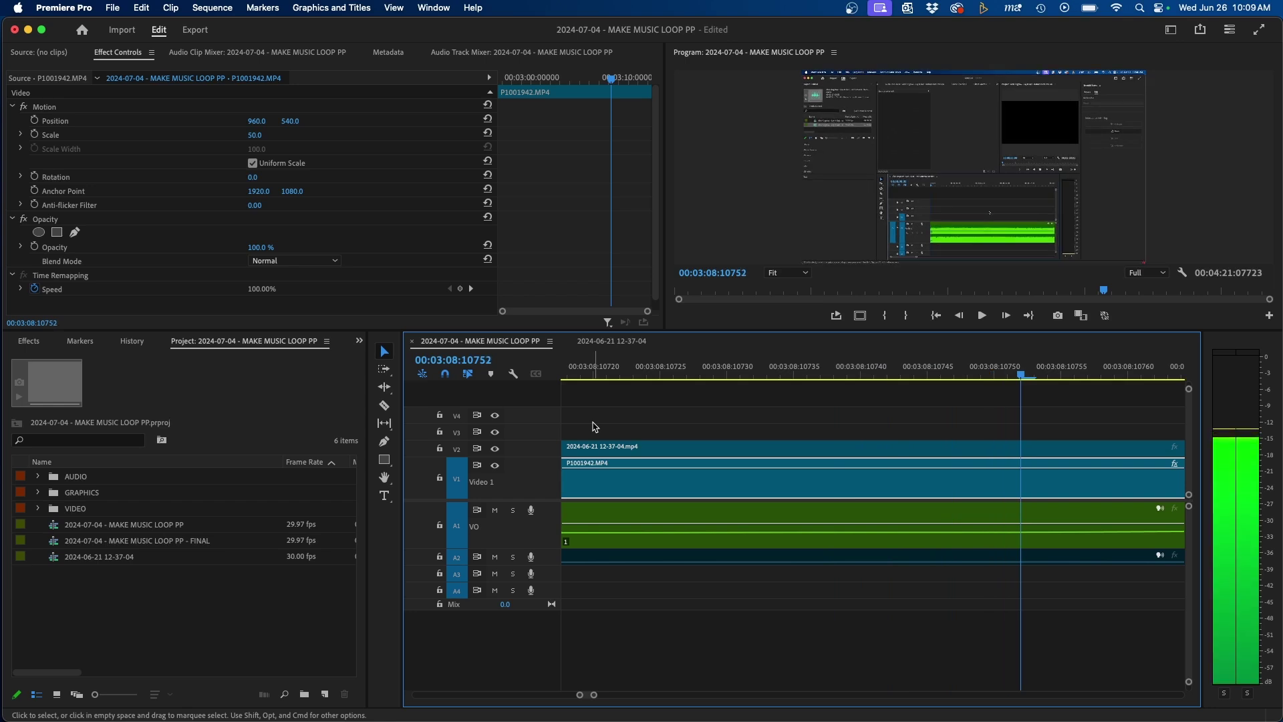
{"action": "key", "text": "Right"}
{"action": "key", "text": "Right"}
{"action": "key", "text": "Right"}
{"action": "key", "text": "Right"}
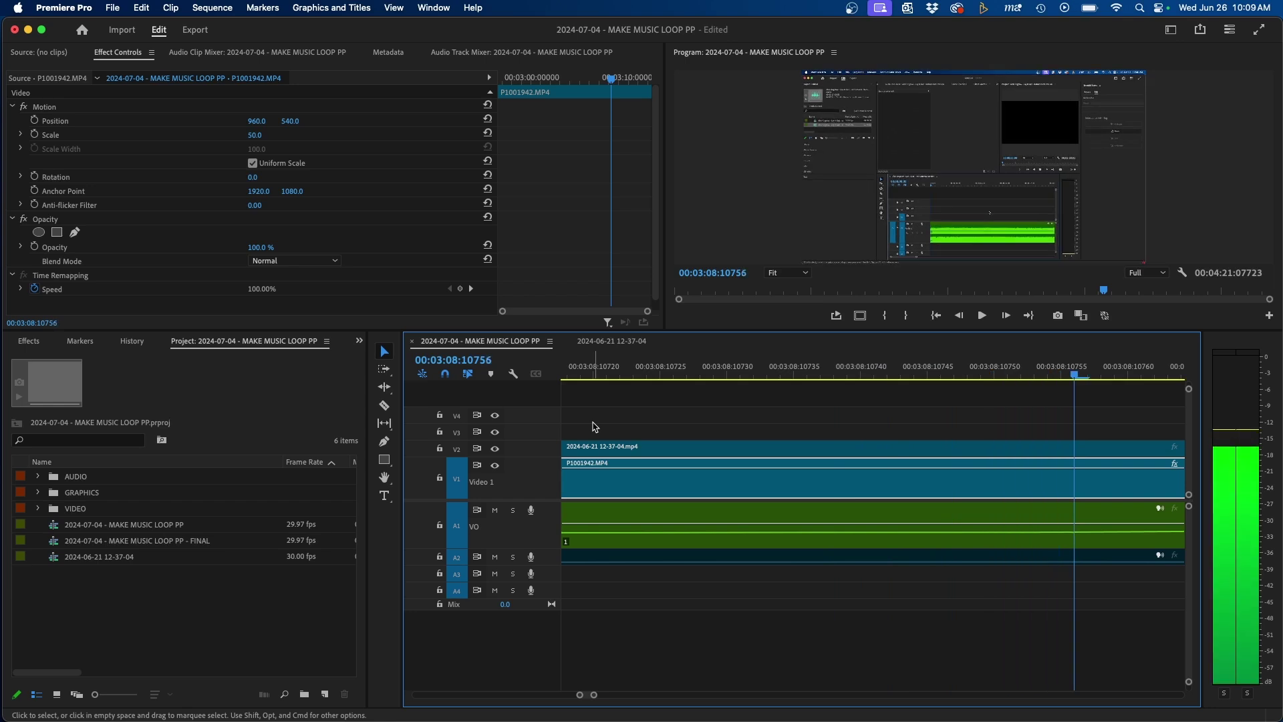
{"action": "key", "text": "minus"}
{"action": "key", "text": "minus"}
{"action": "key", "text": "minus"}
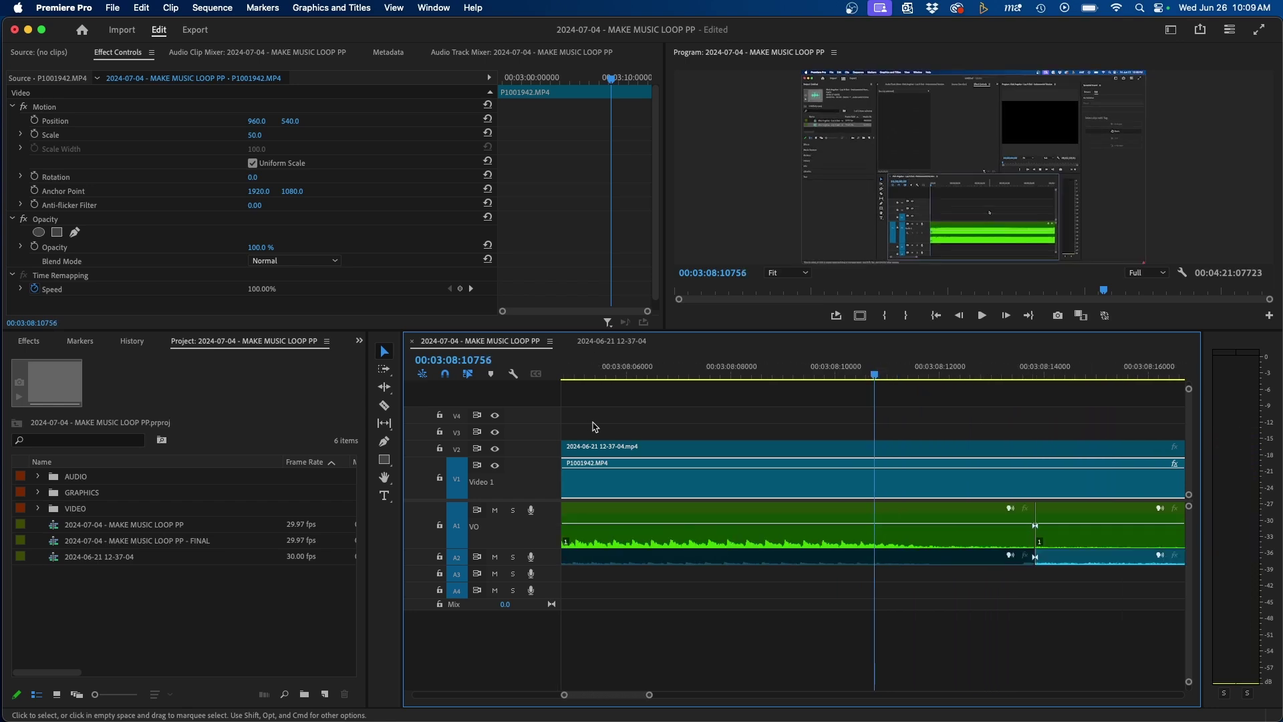
{"action": "key", "text": "minus"}
{"action": "key", "text": "minus"}
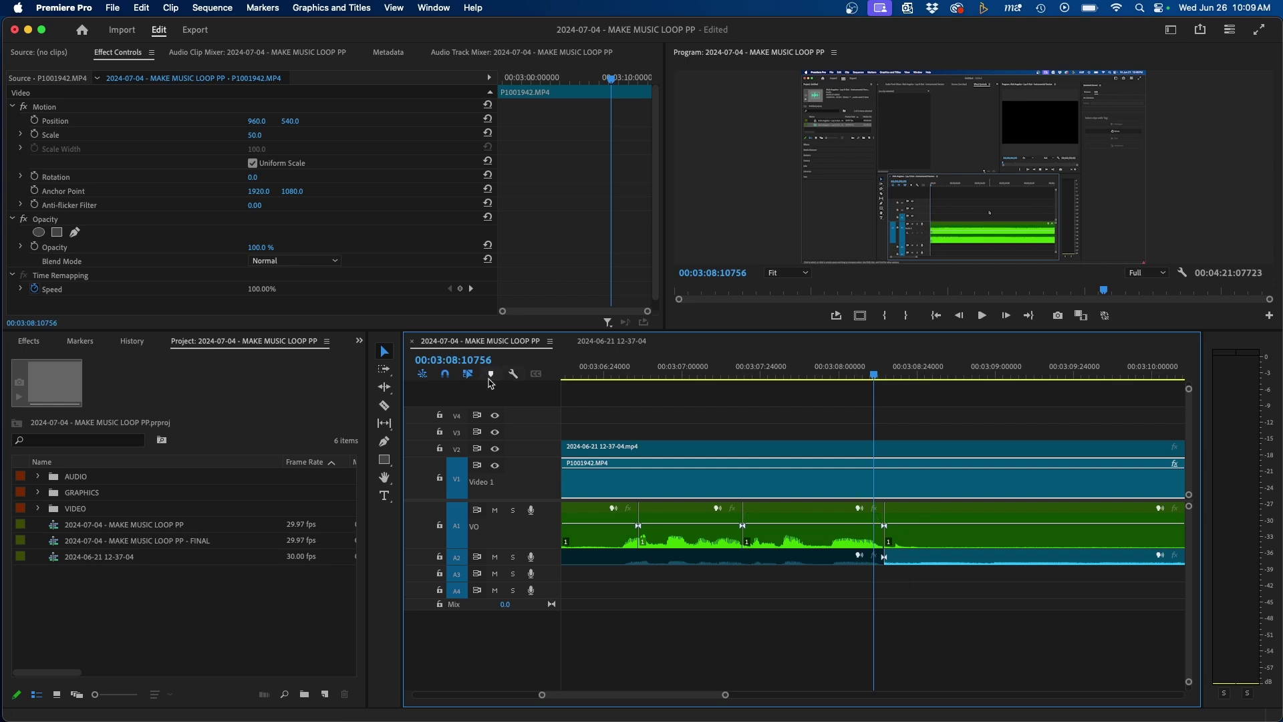
Step: Turn off Show Audio Time Units, zoom out to the whole sequence, and jump to its start
{"action": "left_click", "coordinate": [548, 343]}
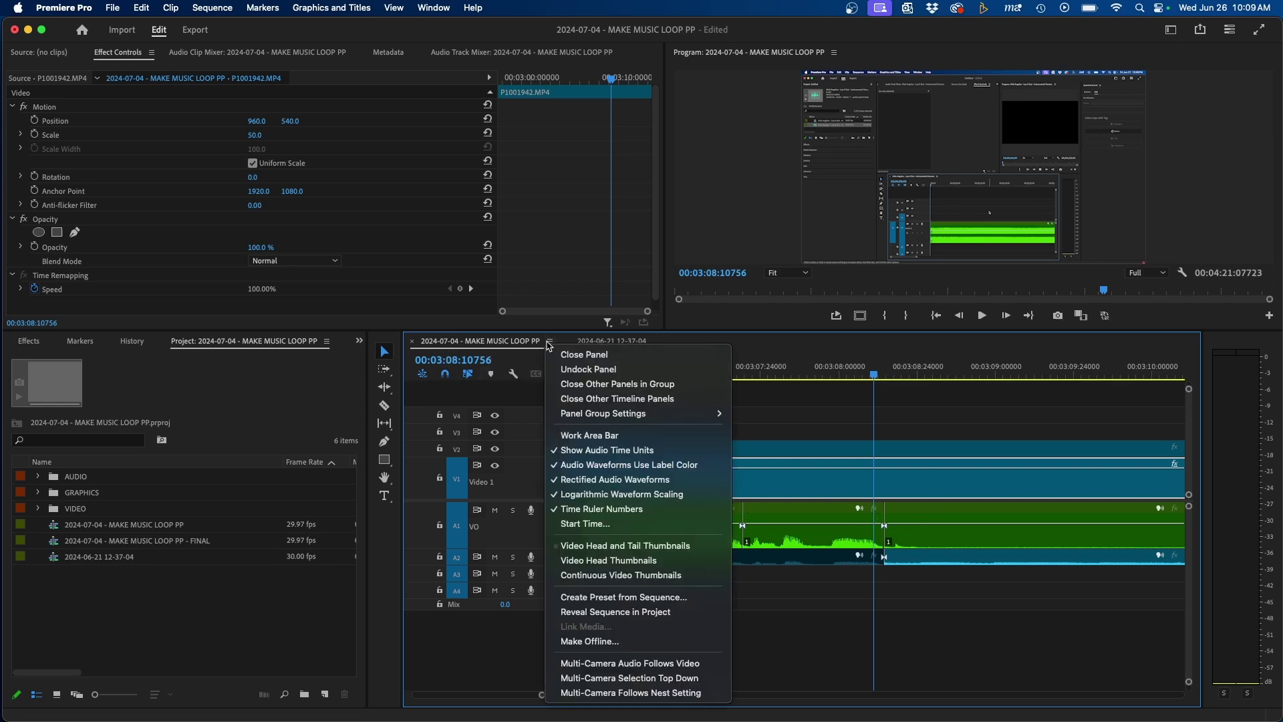
{"action": "left_click", "coordinate": [587, 450]}
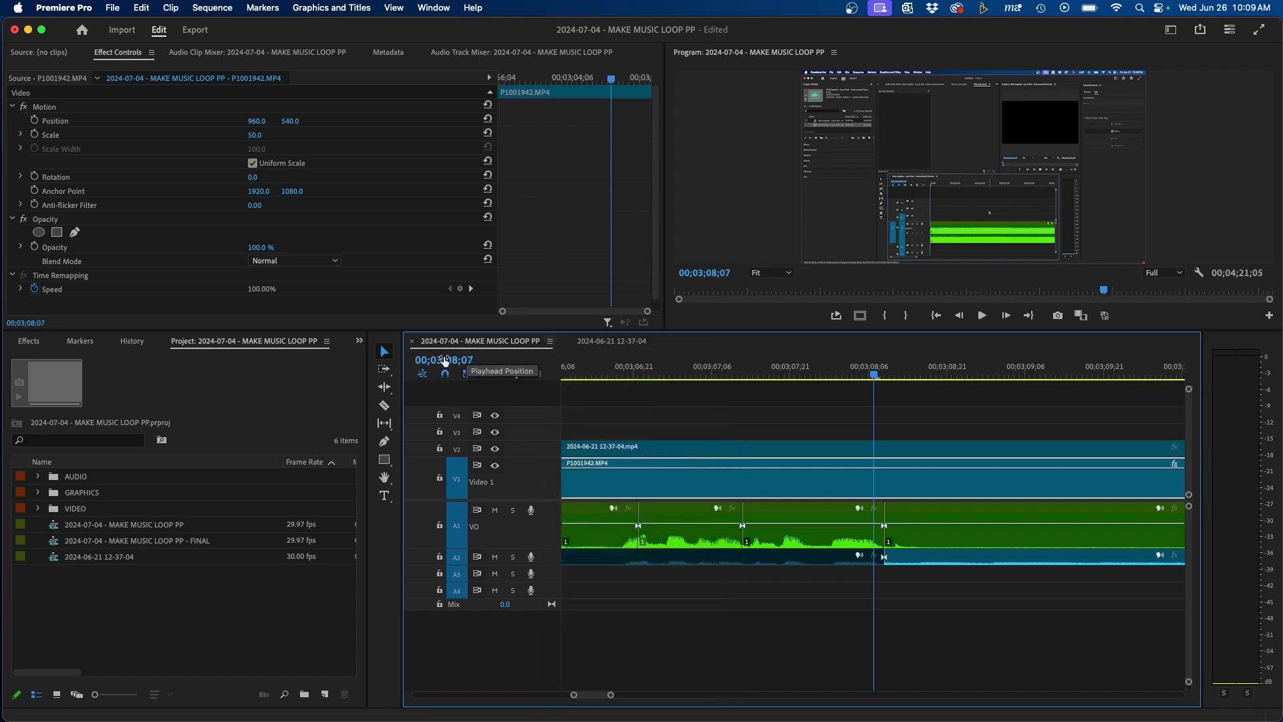
{"action": "left_click", "coordinate": [738, 400]}
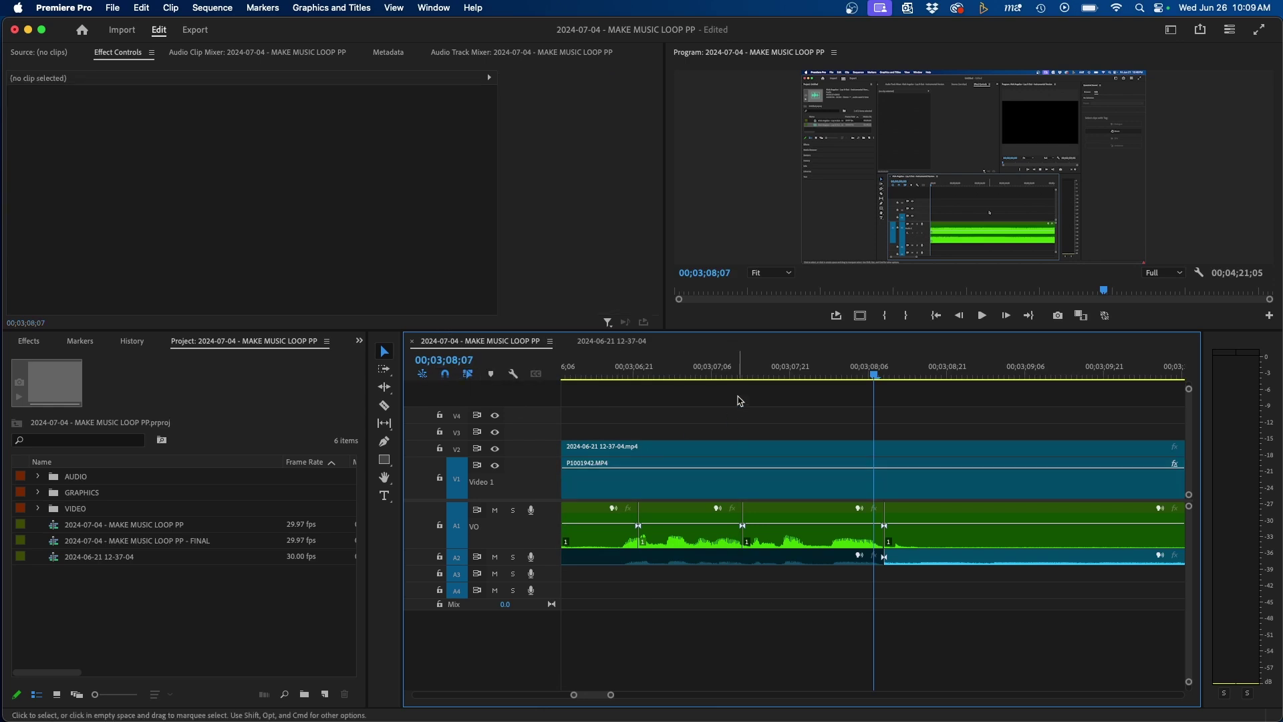
{"action": "key", "text": "minus"}
{"action": "key", "text": "minus"}
{"action": "key", "text": "minus"}
{"action": "key", "text": "minus"}
{"action": "key", "text": "minus"}
{"action": "key", "text": "minus"}
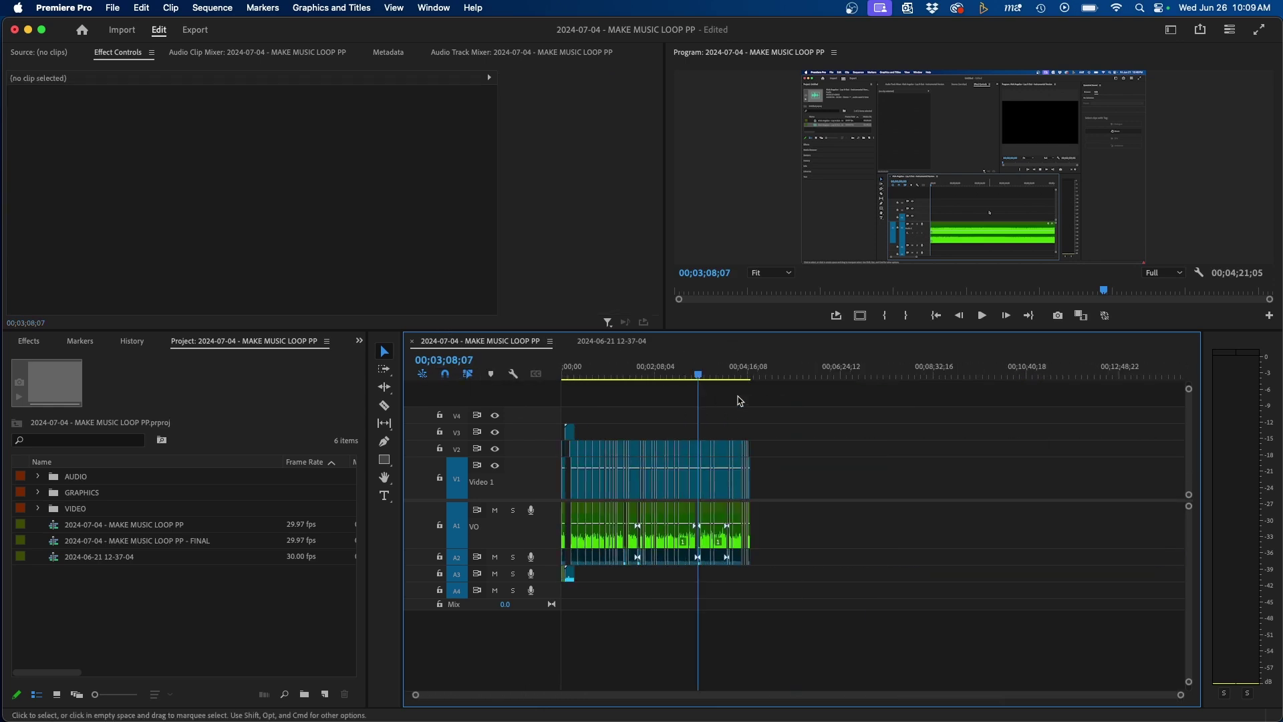
{"action": "left_click", "coordinate": [644, 367]}
{"action": "key", "text": "Home"}
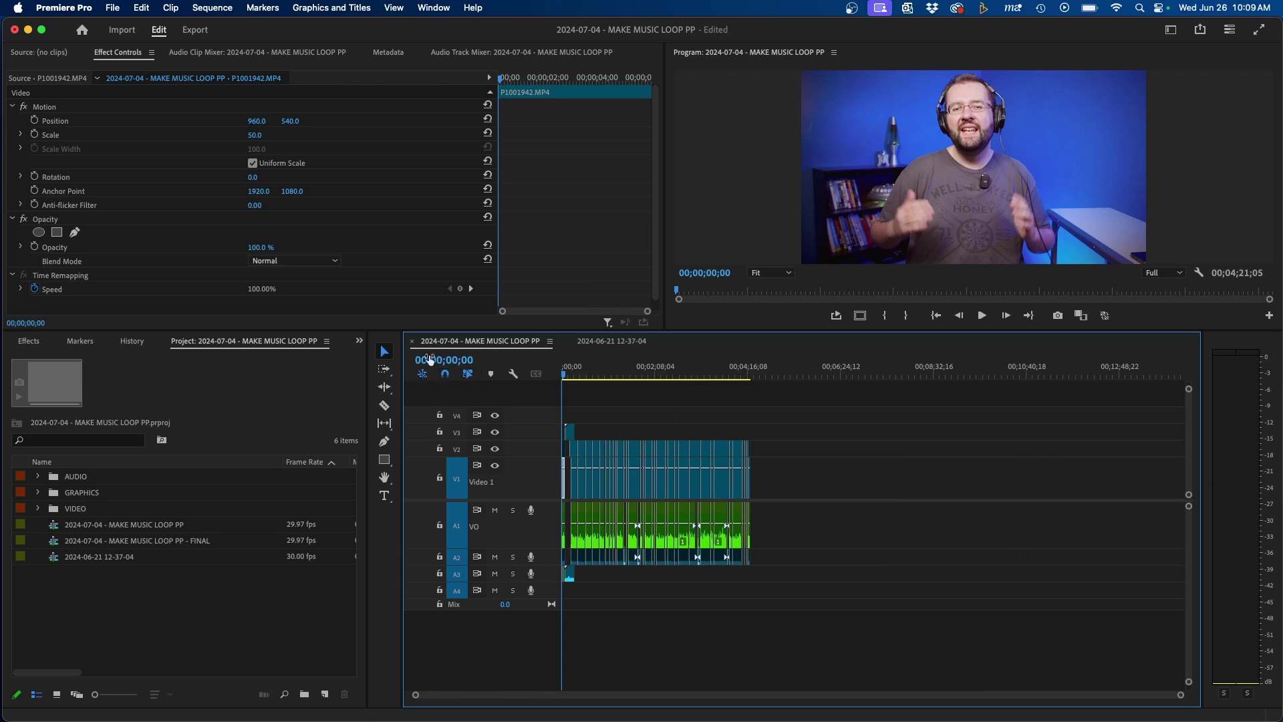
Step: Enter 01;00;00;00 as the sequence Start Time
{"action": "left_click", "coordinate": [549, 343]}
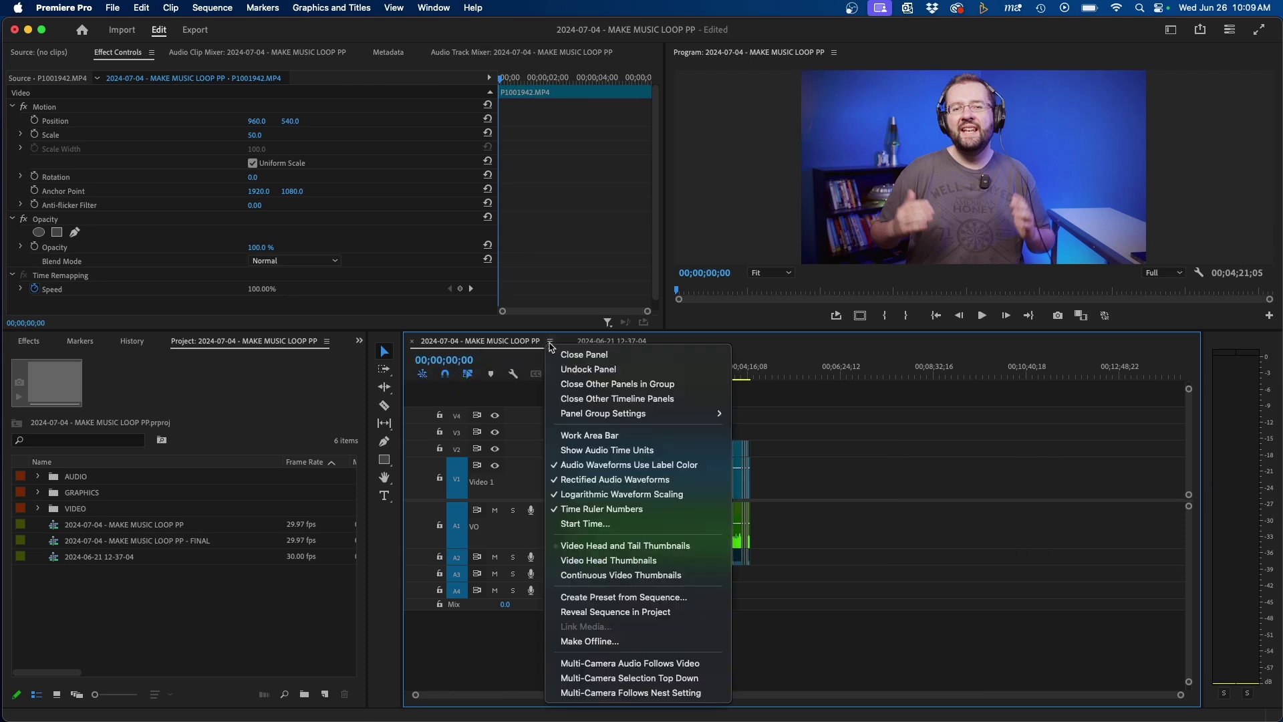
{"action": "left_click", "coordinate": [586, 524]}
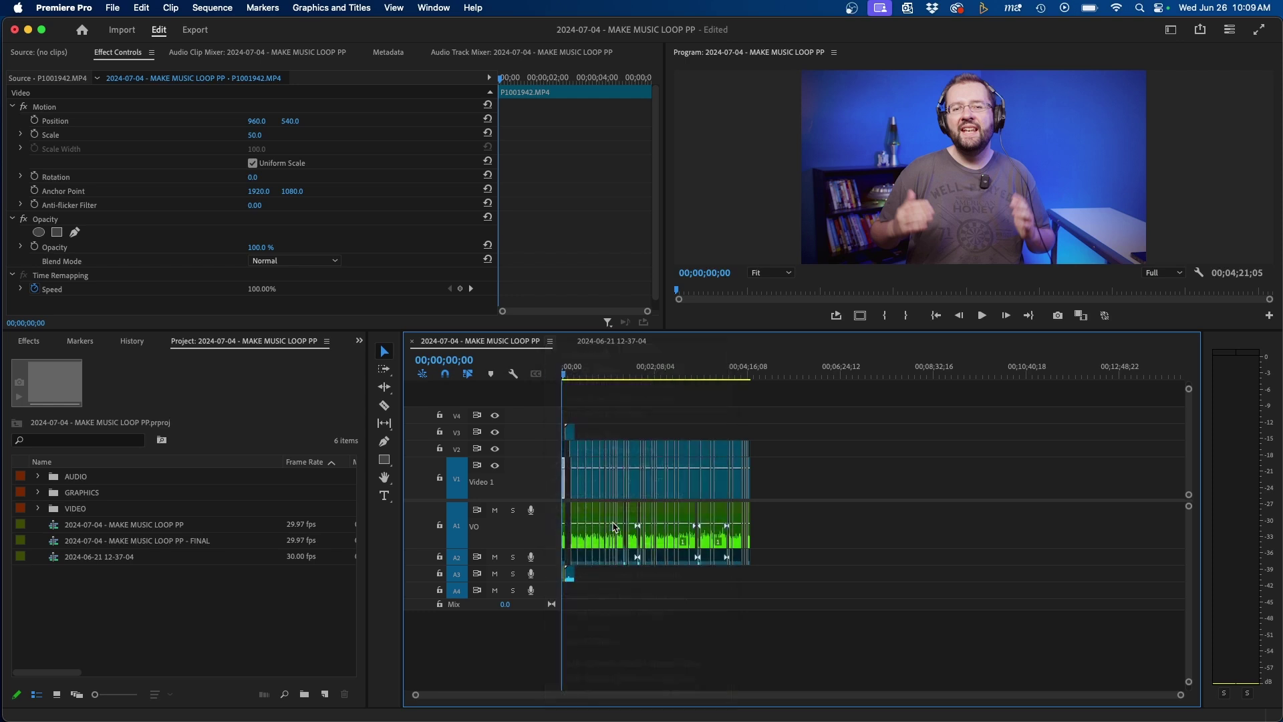
{"action": "type", "text": "01;00;00;00"}
{"action": "left_click", "coordinate": [630, 364]}
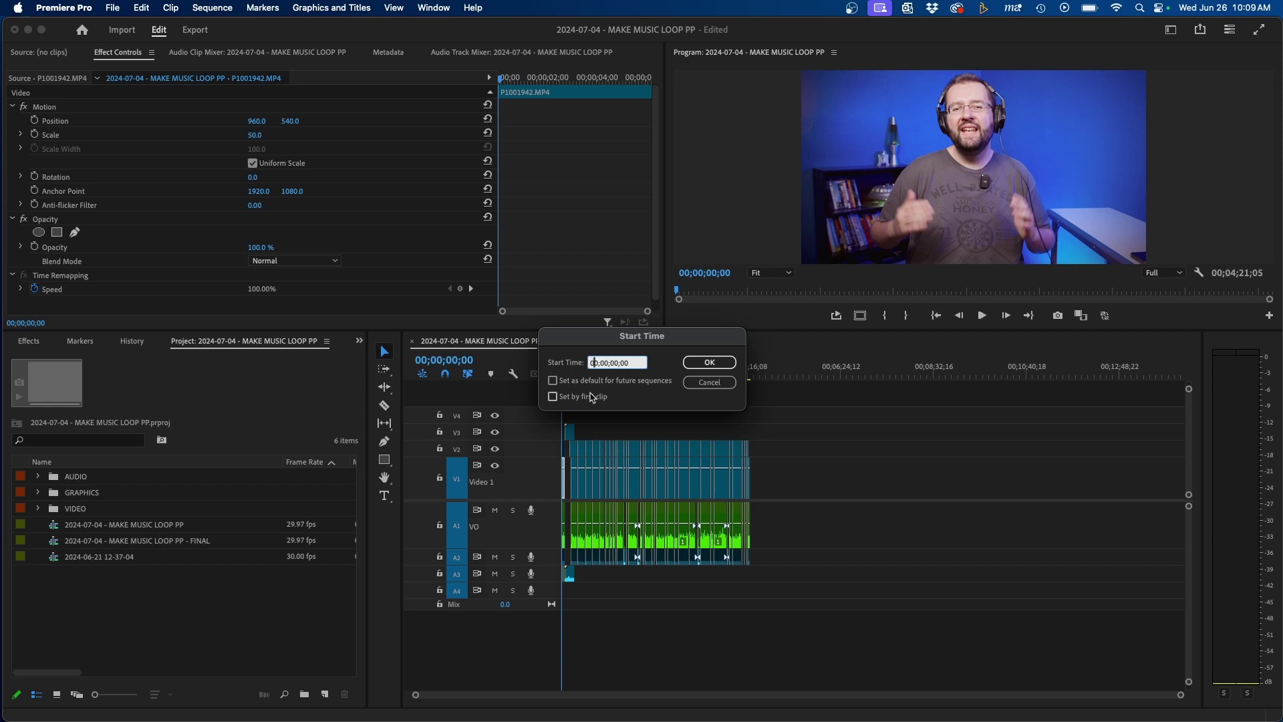
{"action": "left_click", "coordinate": [703, 366]}
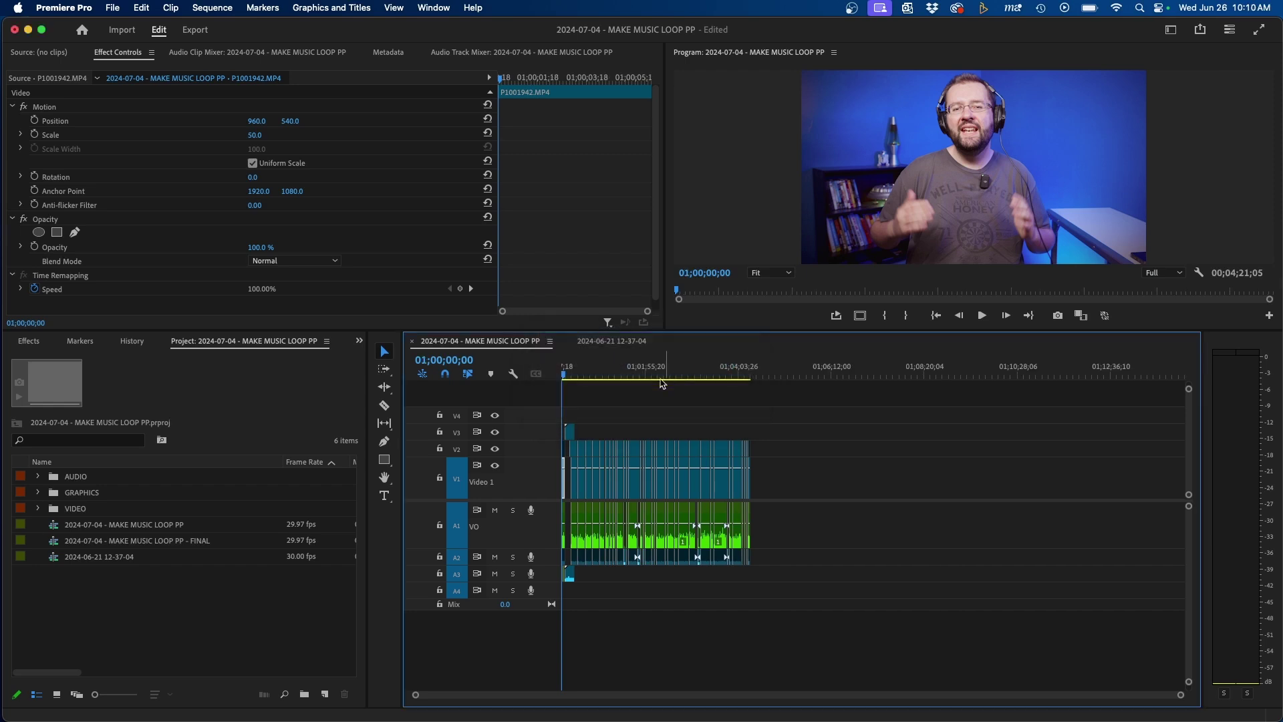
{"action": "left_click", "coordinate": [443, 353]}
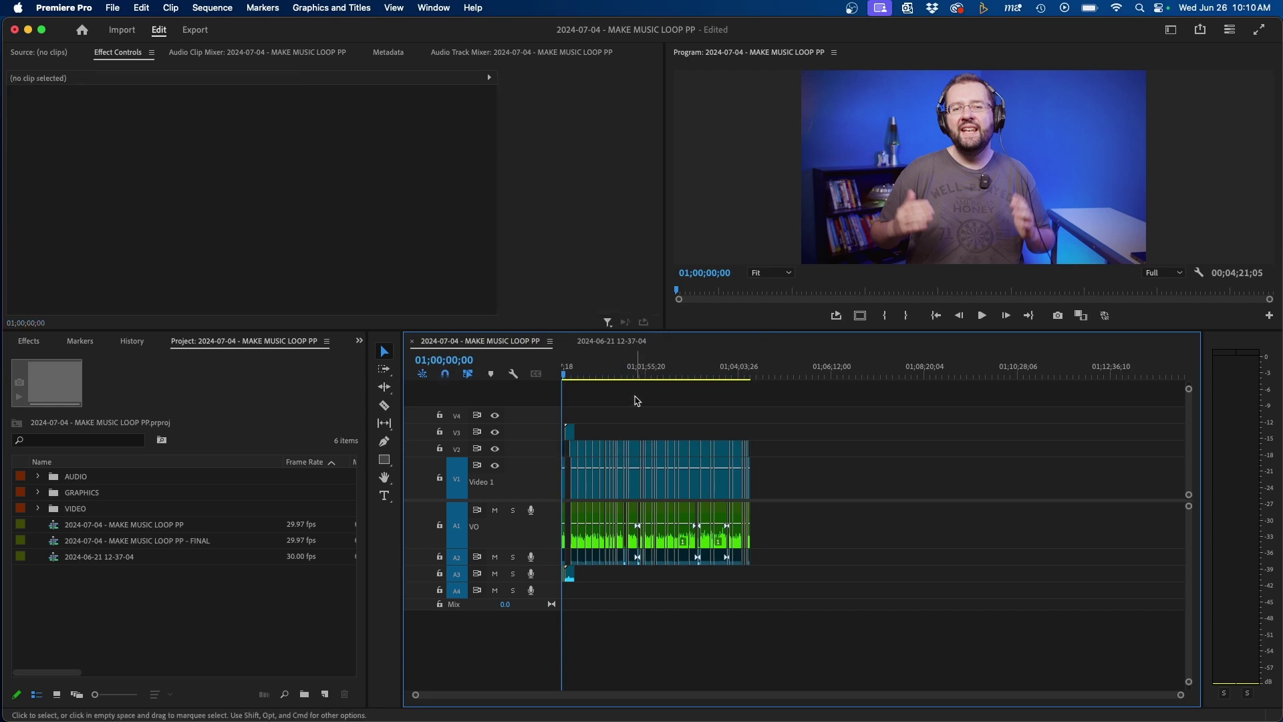
{"action": "left_click", "coordinate": [550, 341]}
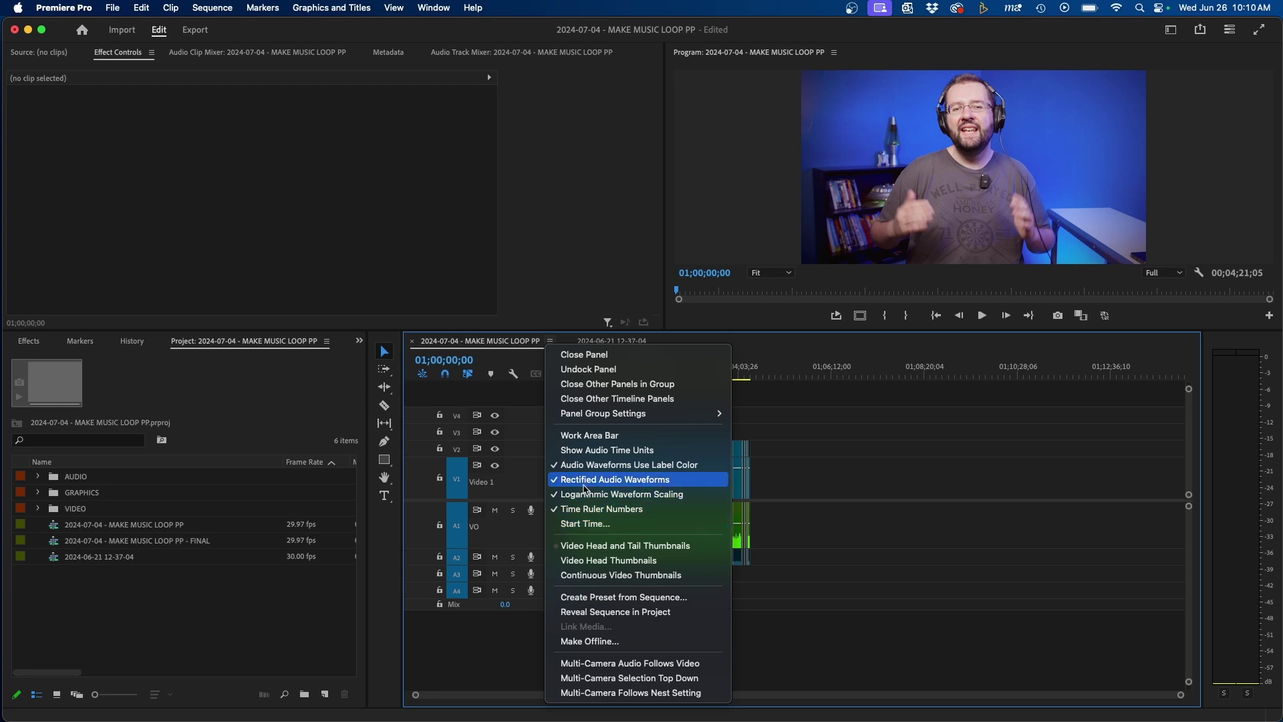
Step: Zoom in around the playhead and select the A1 voice clip
{"action": "left_click", "coordinate": [634, 481]}
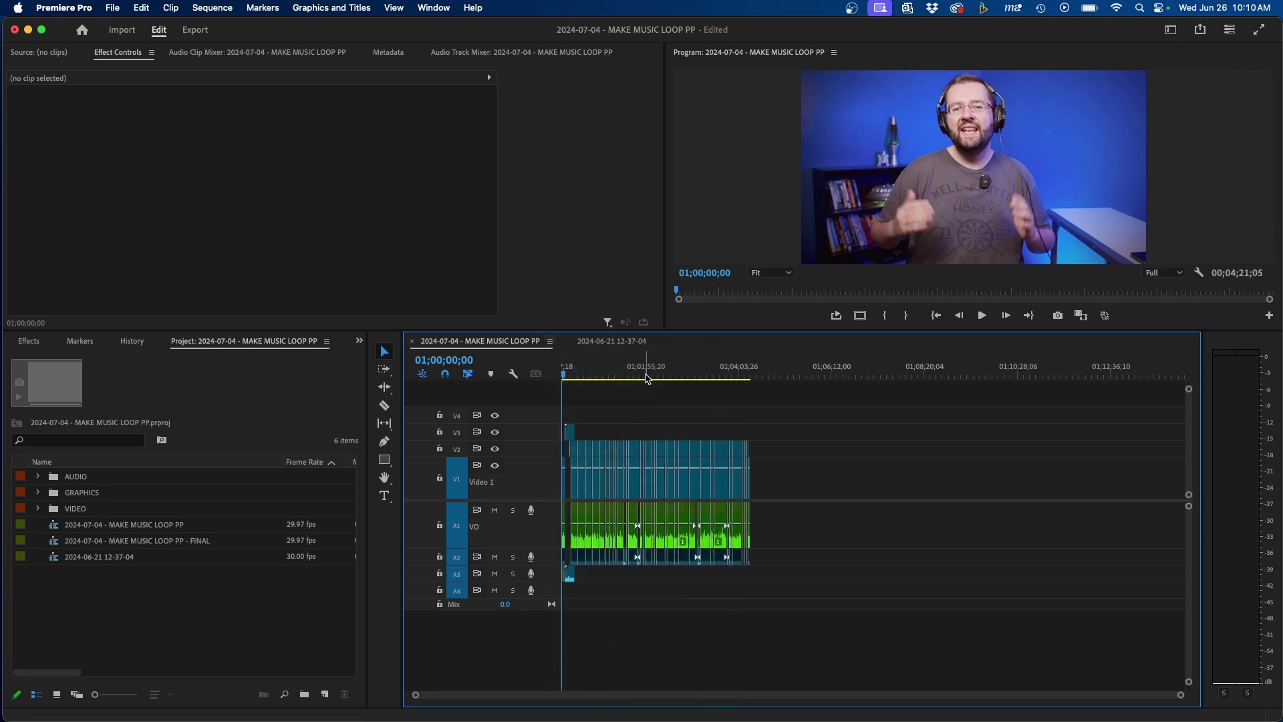
{"action": "left_click", "coordinate": [599, 368]}
{"action": "key", "text": "equal"}
{"action": "key", "text": "equal"}
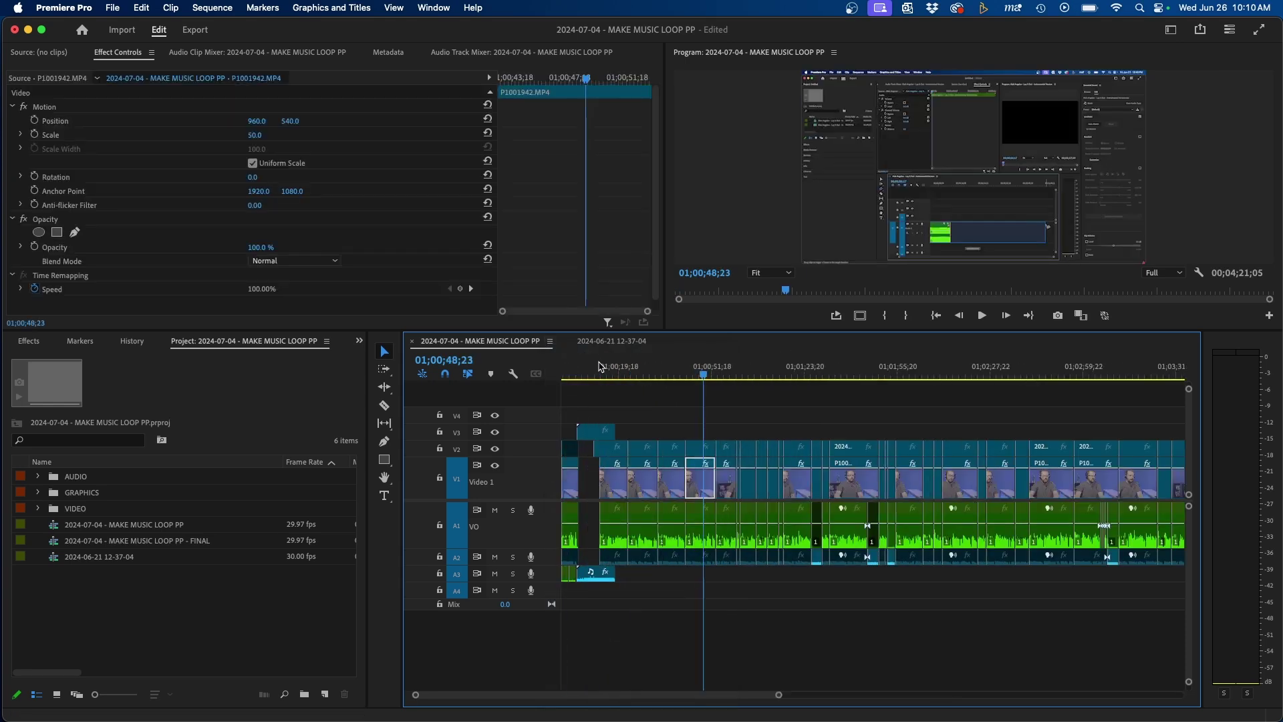
{"action": "key", "text": "equal"}
{"action": "key", "text": "equal"}
{"action": "key", "text": "equal"}
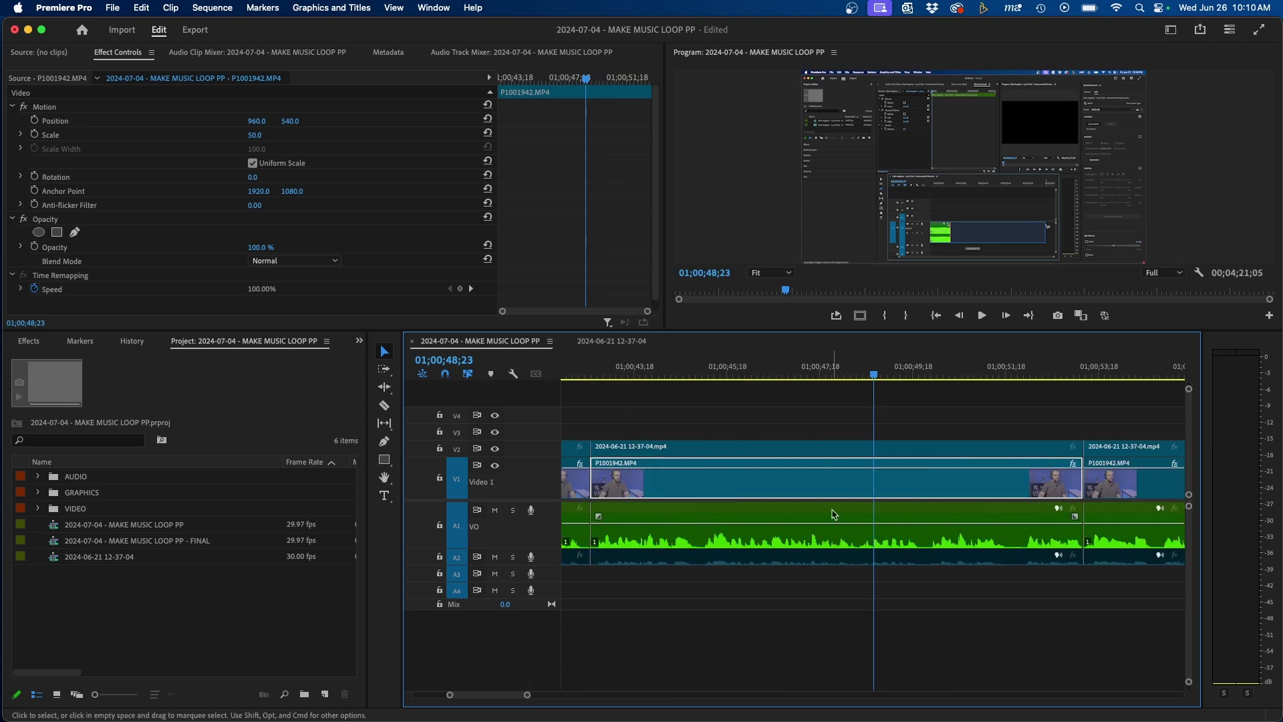
{"action": "left_click", "coordinate": [780, 545]}
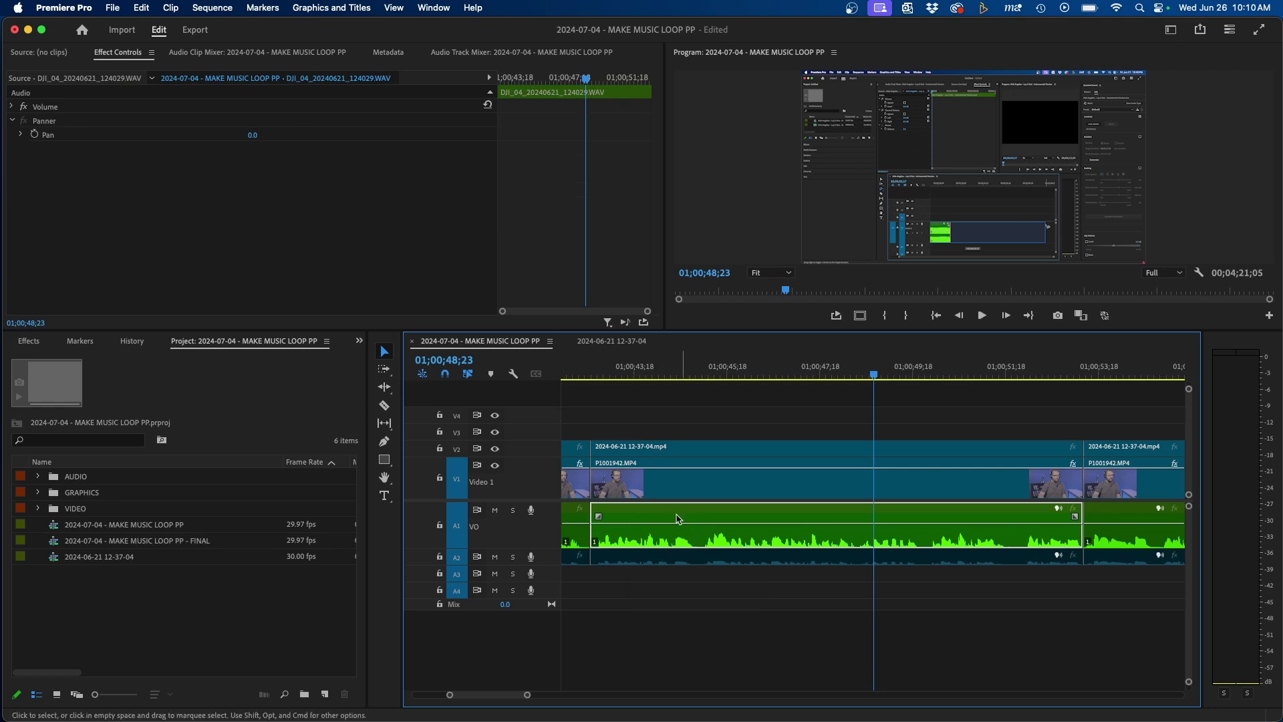
Step: Toggle Rectified Audio Waveforms, drag the A1 track taller, then re-enable rectified waveforms
{"action": "left_click", "coordinate": [550, 342]}
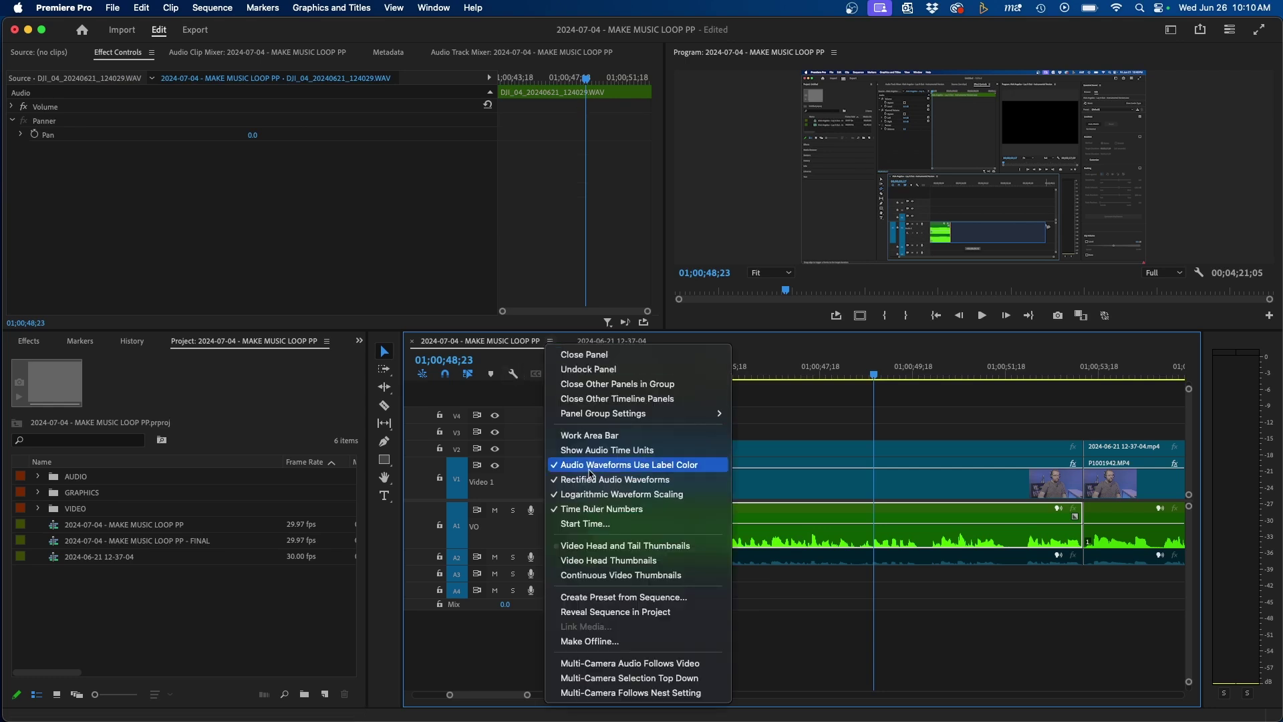
{"action": "left_click", "coordinate": [642, 479]}
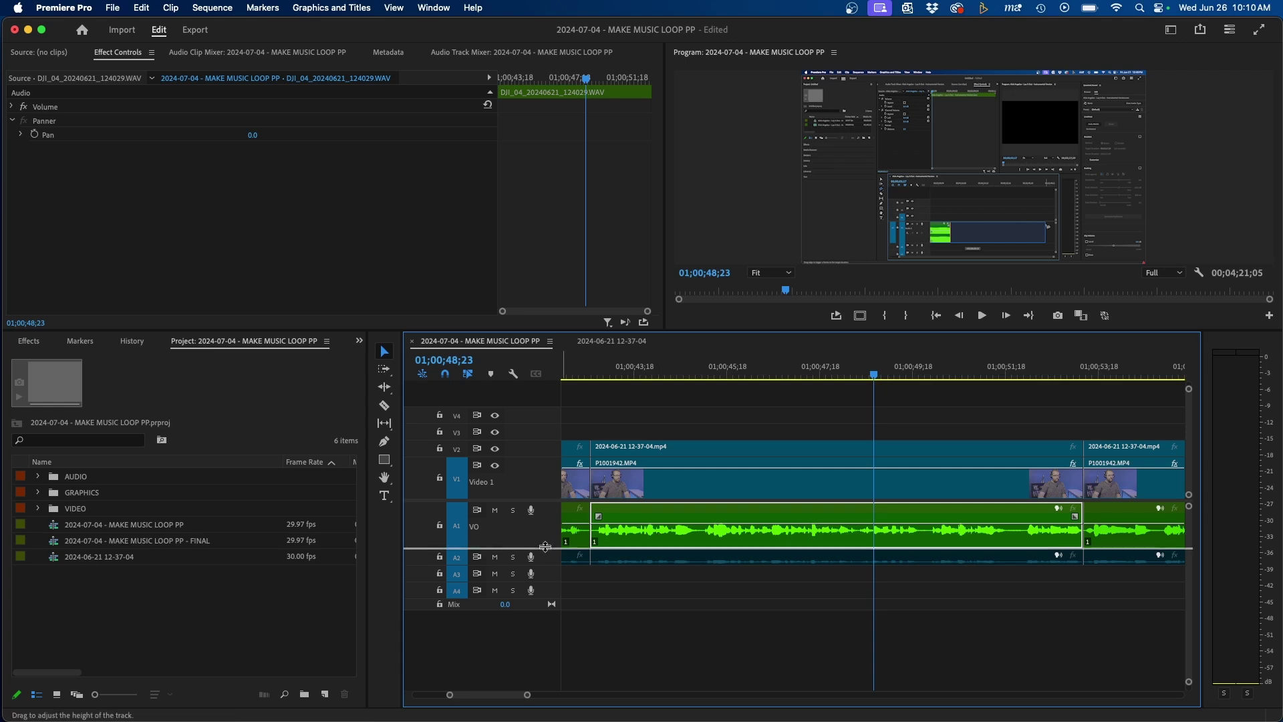
{"action": "left_click_drag", "start_coordinate": [546, 545], "coordinate": [549, 590]}
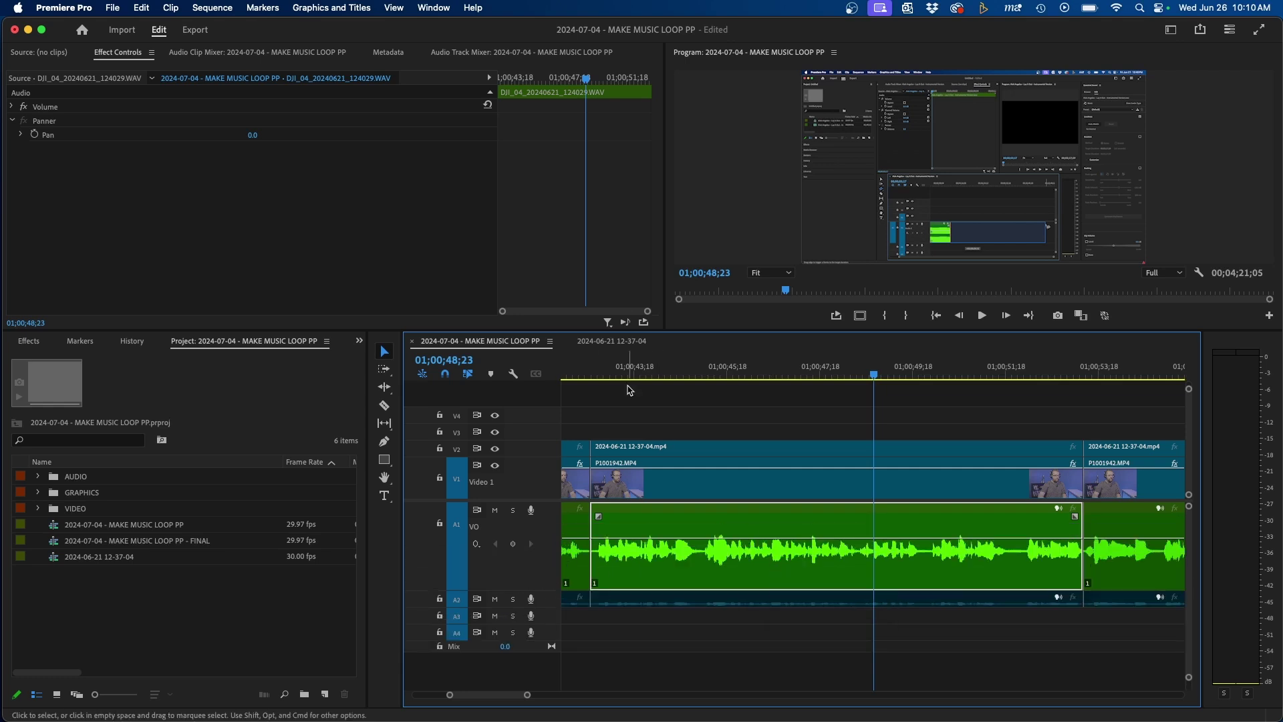
{"action": "left_click", "coordinate": [548, 344]}
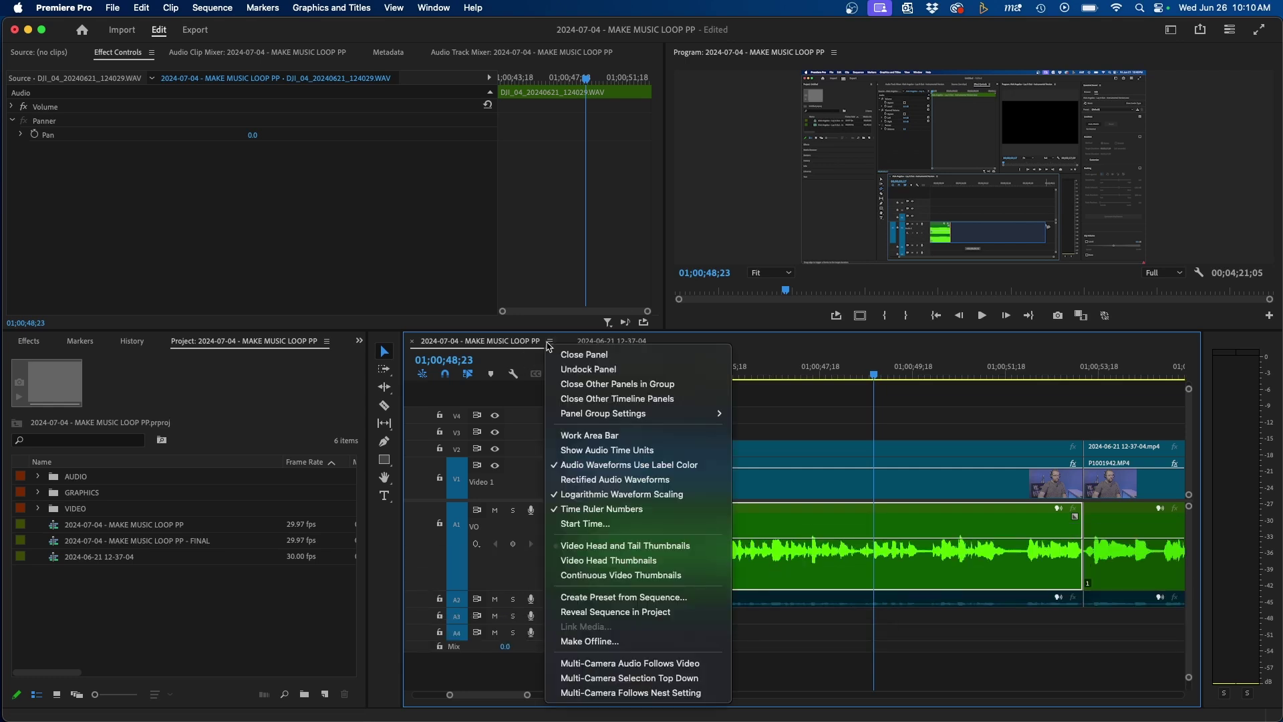
{"action": "left_click", "coordinate": [614, 479]}
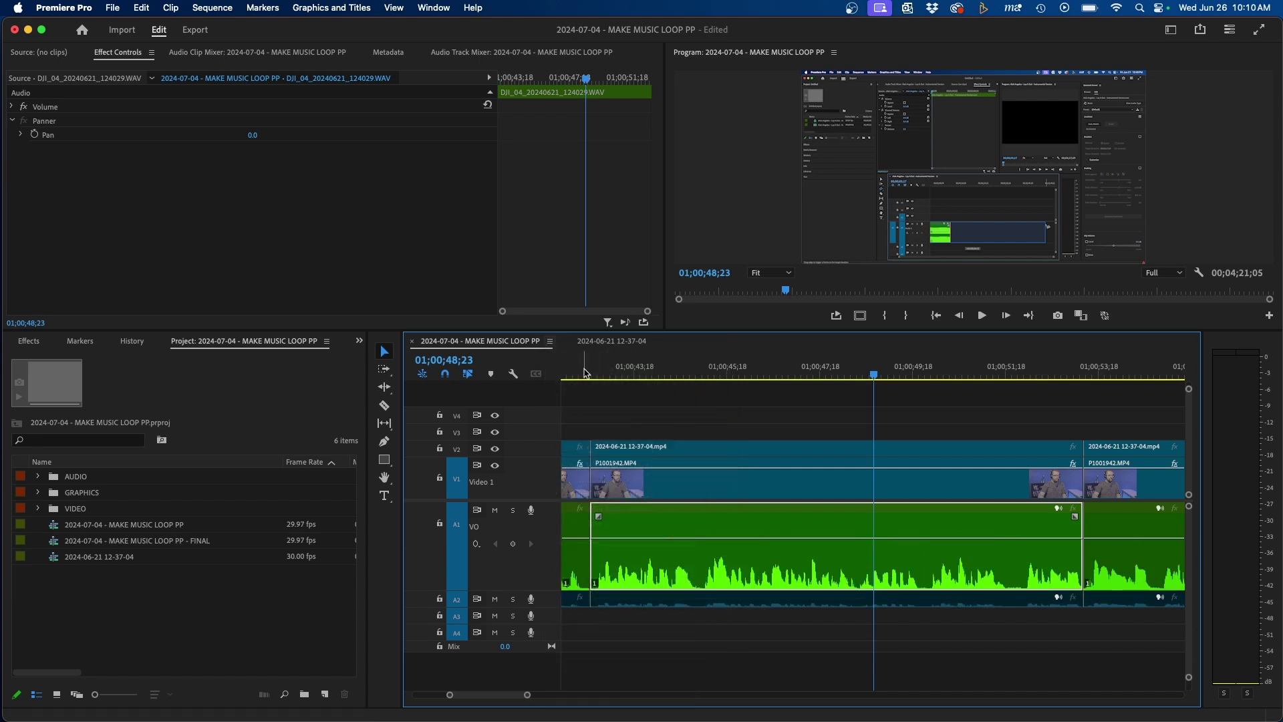
{"action": "left_click", "coordinate": [549, 341]}
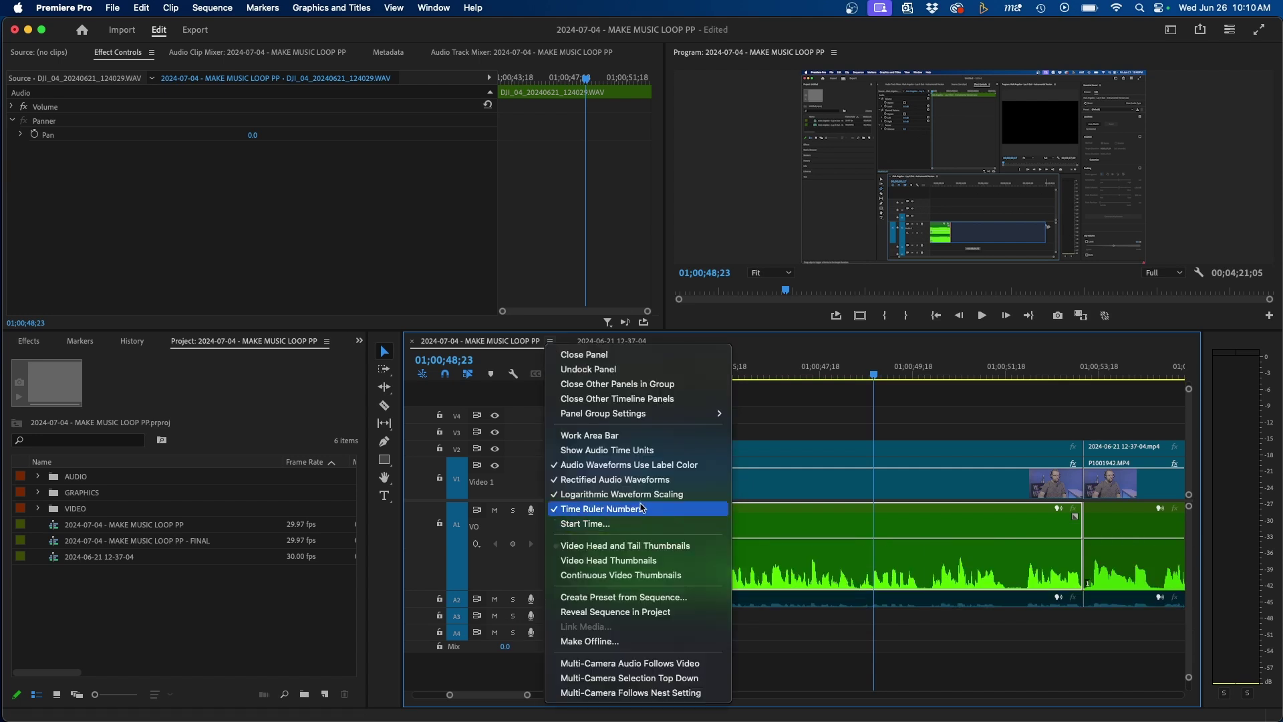
Step: Switch the video display to Video Head Thumbnails, then to Continuous Video Thumbnails
{"action": "left_click", "coordinate": [827, 482]}
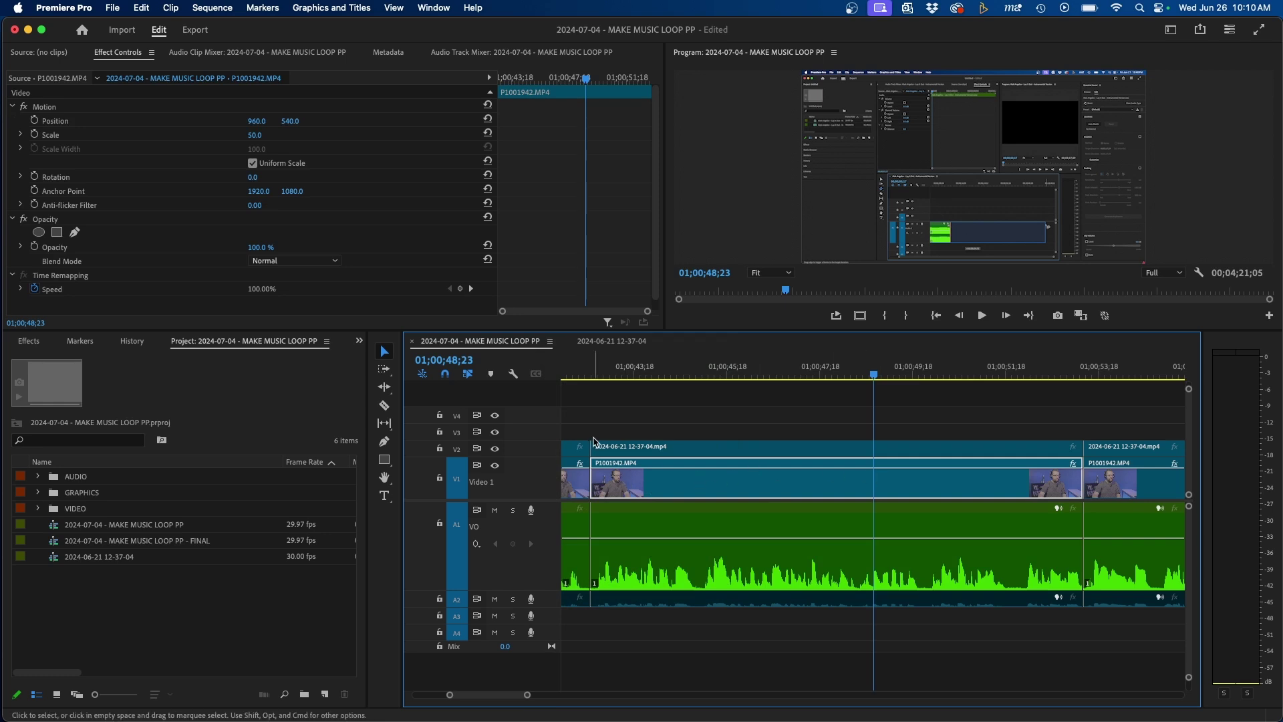
{"action": "left_click", "coordinate": [550, 344]}
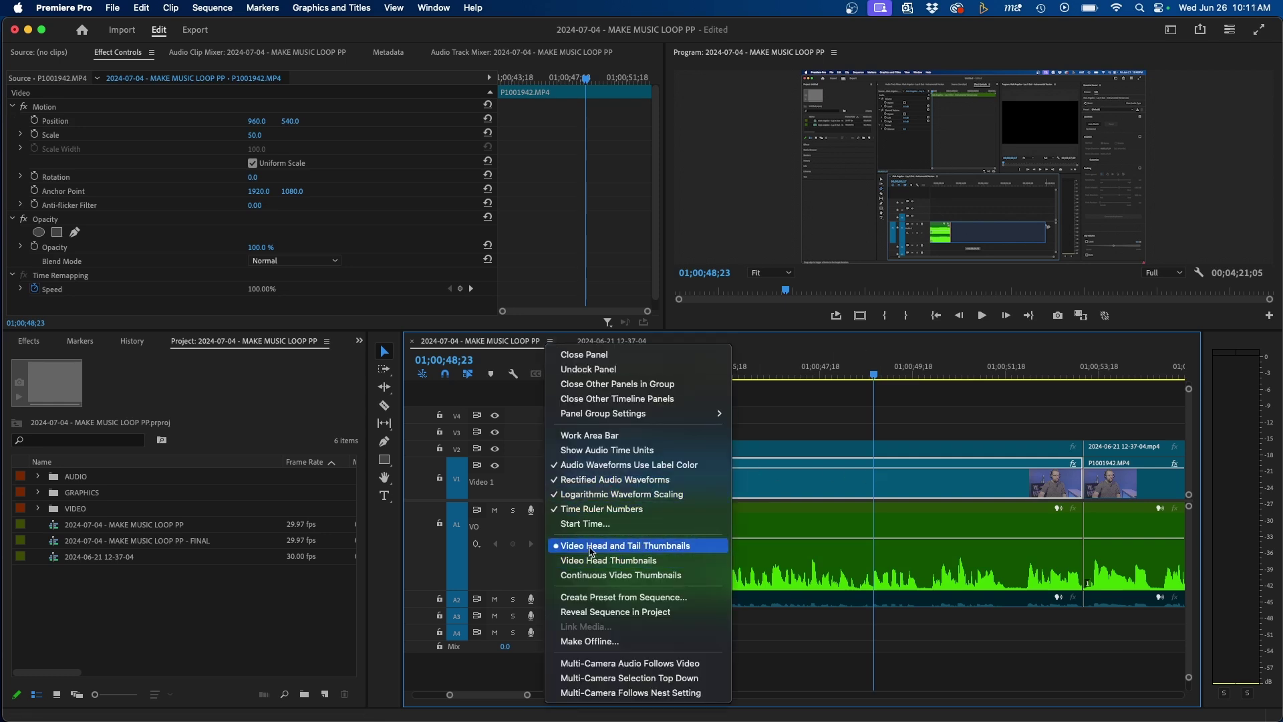
{"action": "left_click", "coordinate": [641, 565]}
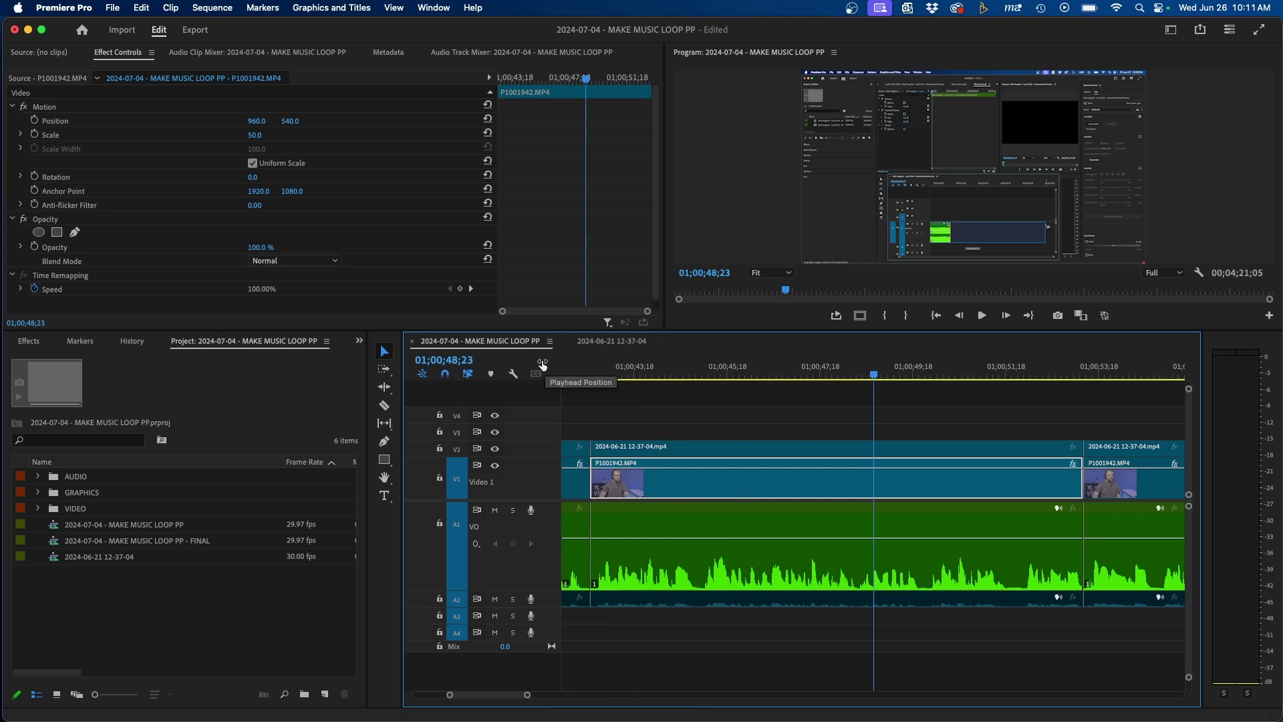
{"action": "left_click", "coordinate": [549, 342]}
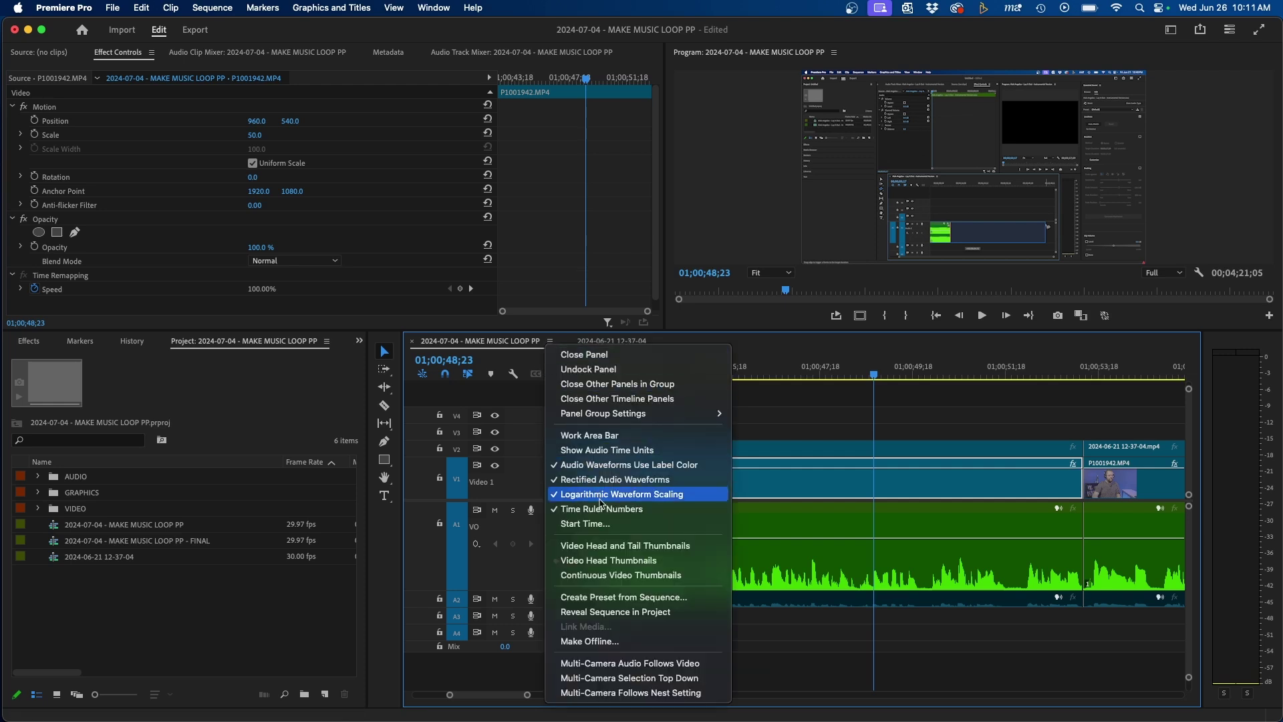
{"action": "left_click", "coordinate": [599, 578]}
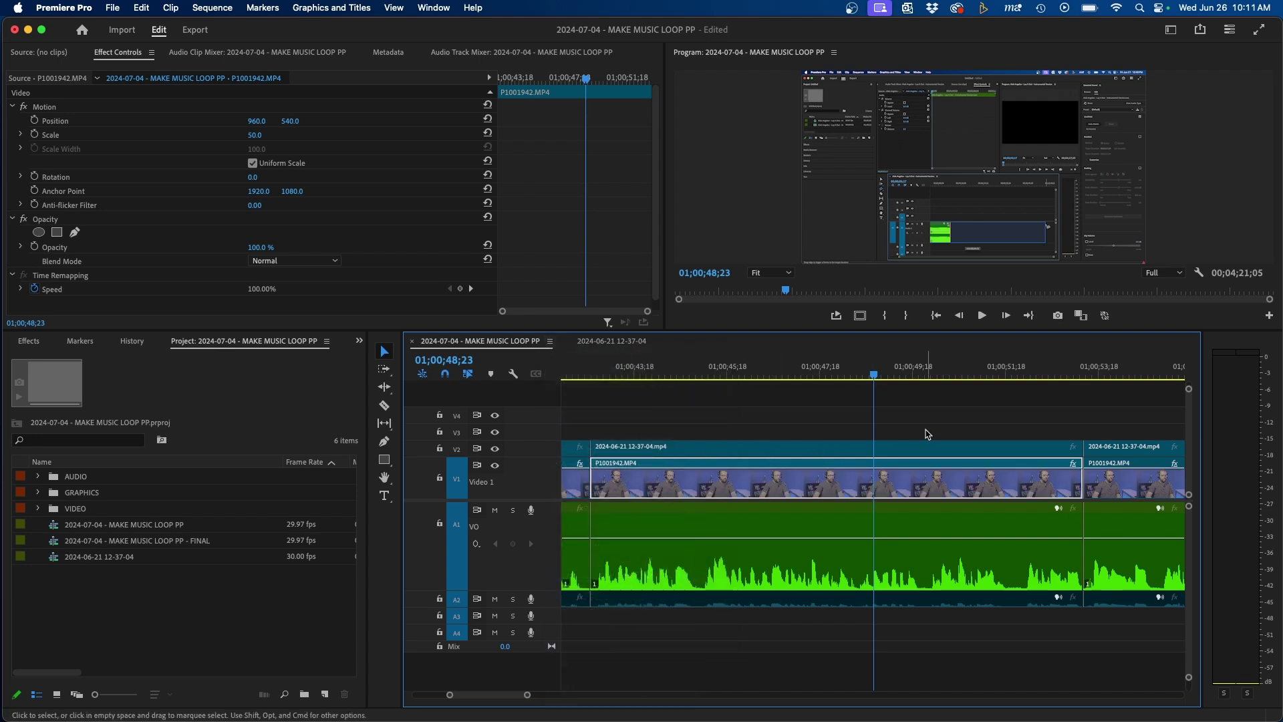
Step: Scrub and zoom through the edit, settling the playhead at 01;01;43;20
{"action": "left_click_drag", "start_coordinate": [1084, 376], "coordinate": [727, 394]}
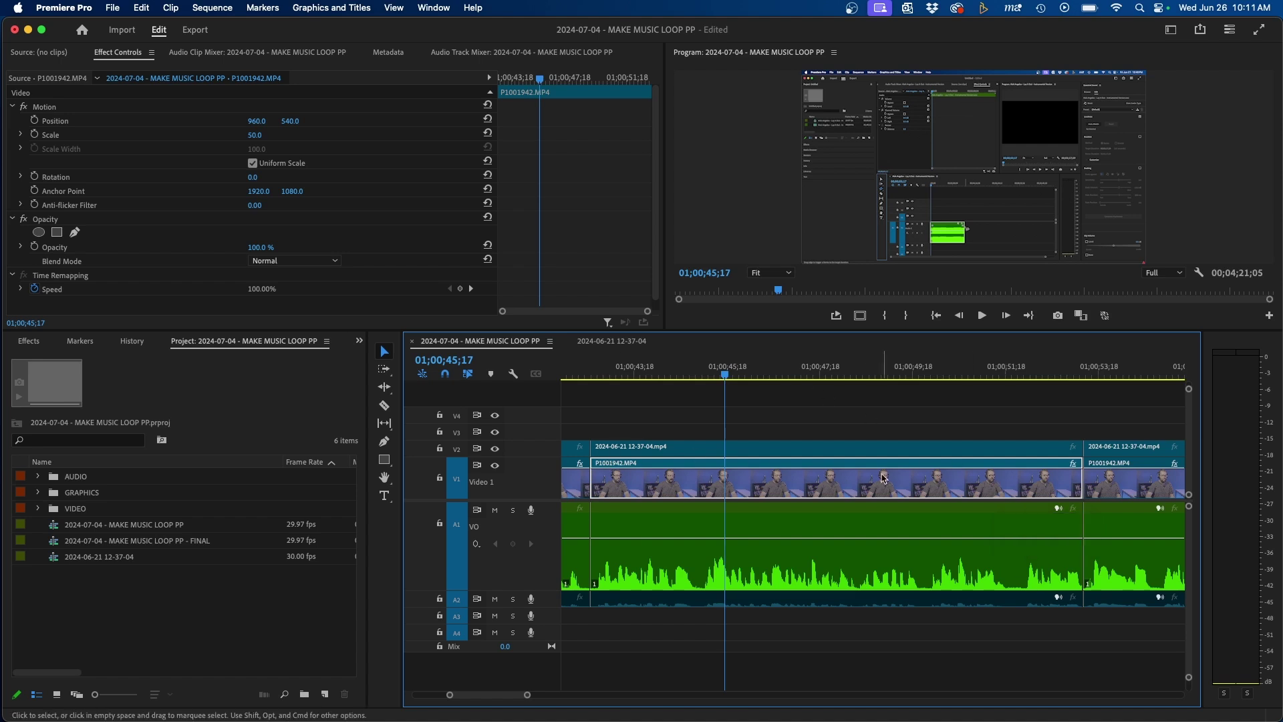
{"action": "left_click", "coordinate": [849, 431]}
{"action": "key", "text": "minus"}
{"action": "key", "text": "minus"}
{"action": "key", "text": "minus"}
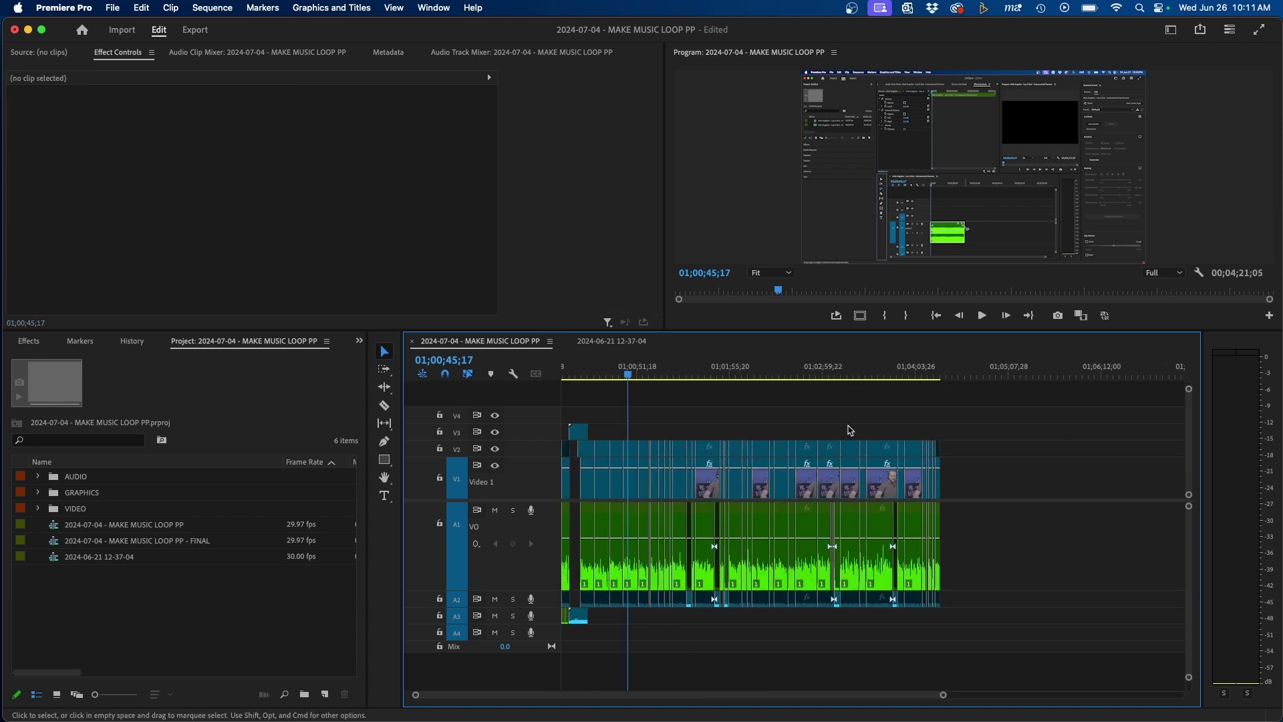
{"action": "key", "text": "minus"}
{"action": "key", "text": "minus"}
{"action": "key", "text": "equal"}
{"action": "key", "text": "equal"}
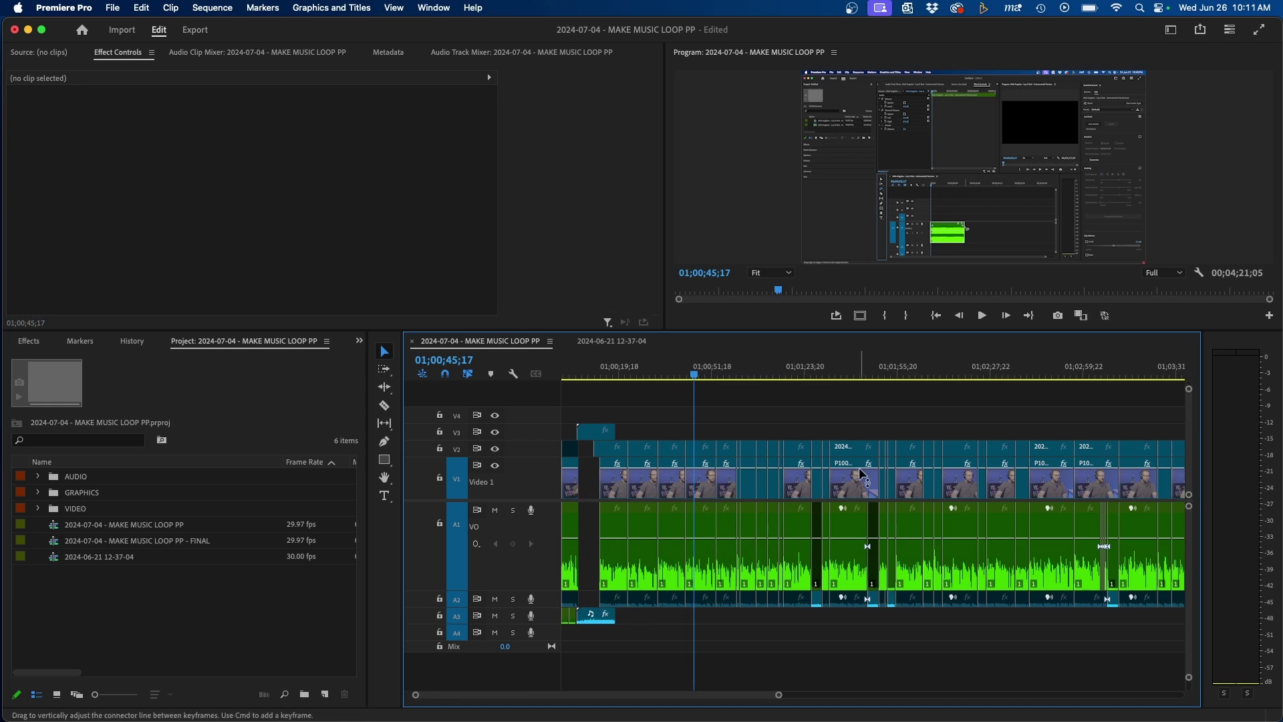
{"action": "left_click", "coordinate": [851, 375]}
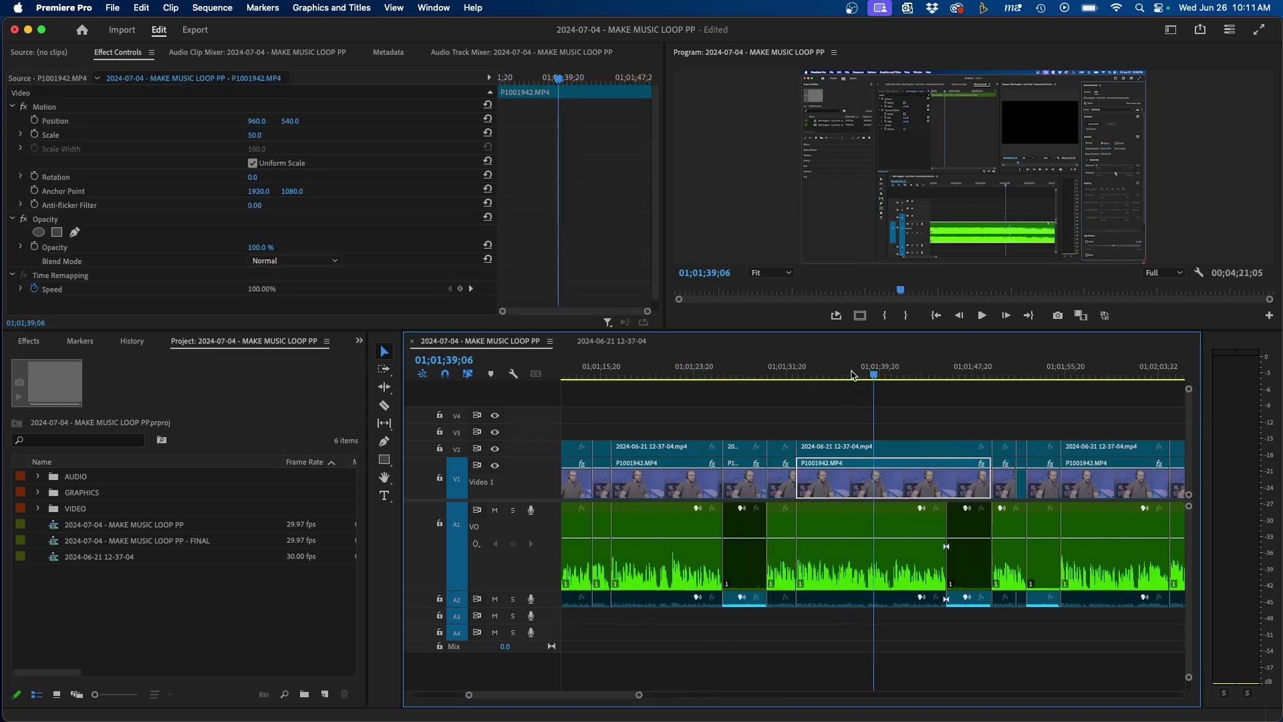
{"action": "key", "text": "equal"}
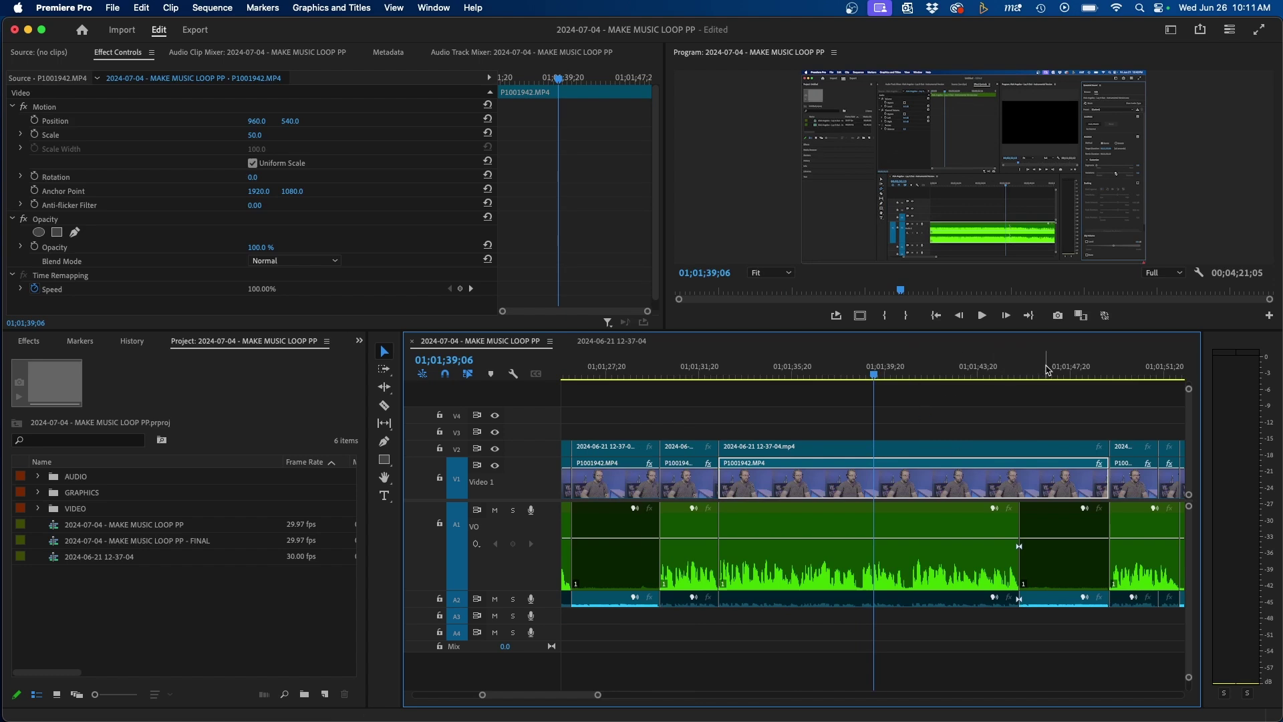
{"action": "left_click_drag", "start_coordinate": [1046, 369], "coordinate": [977, 369]}
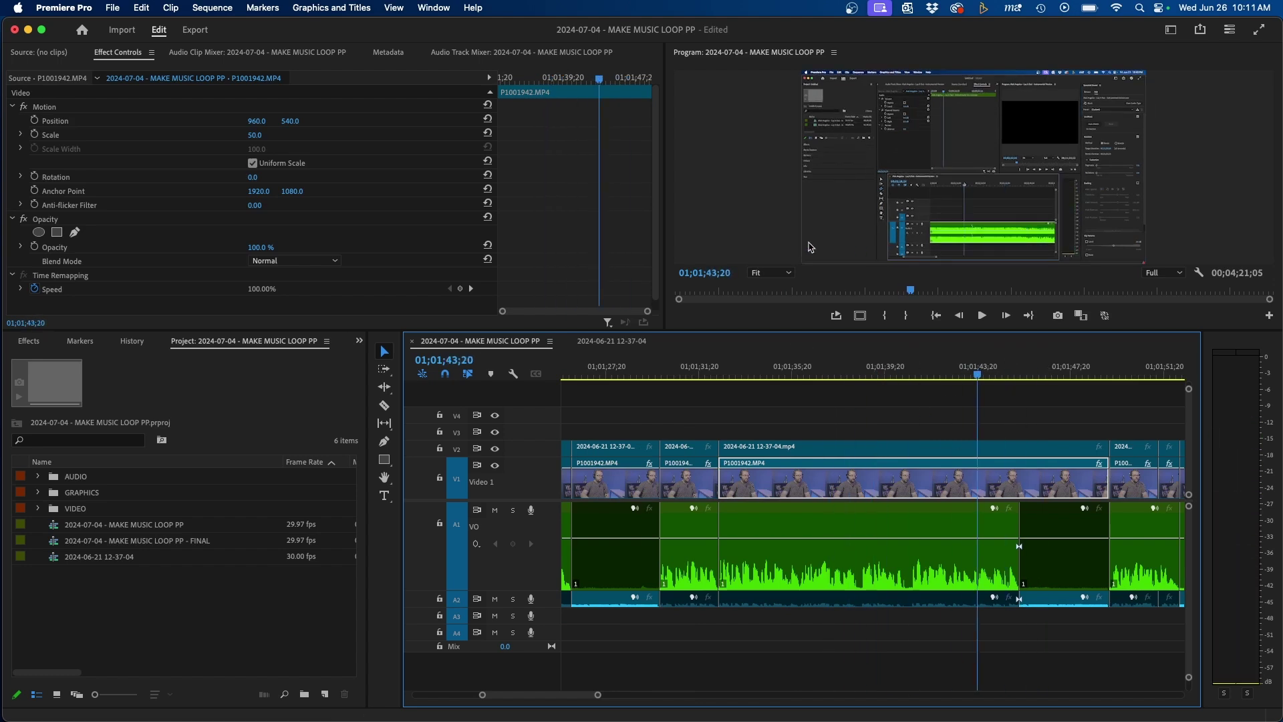
{"action": "left_click", "coordinate": [828, 405]}
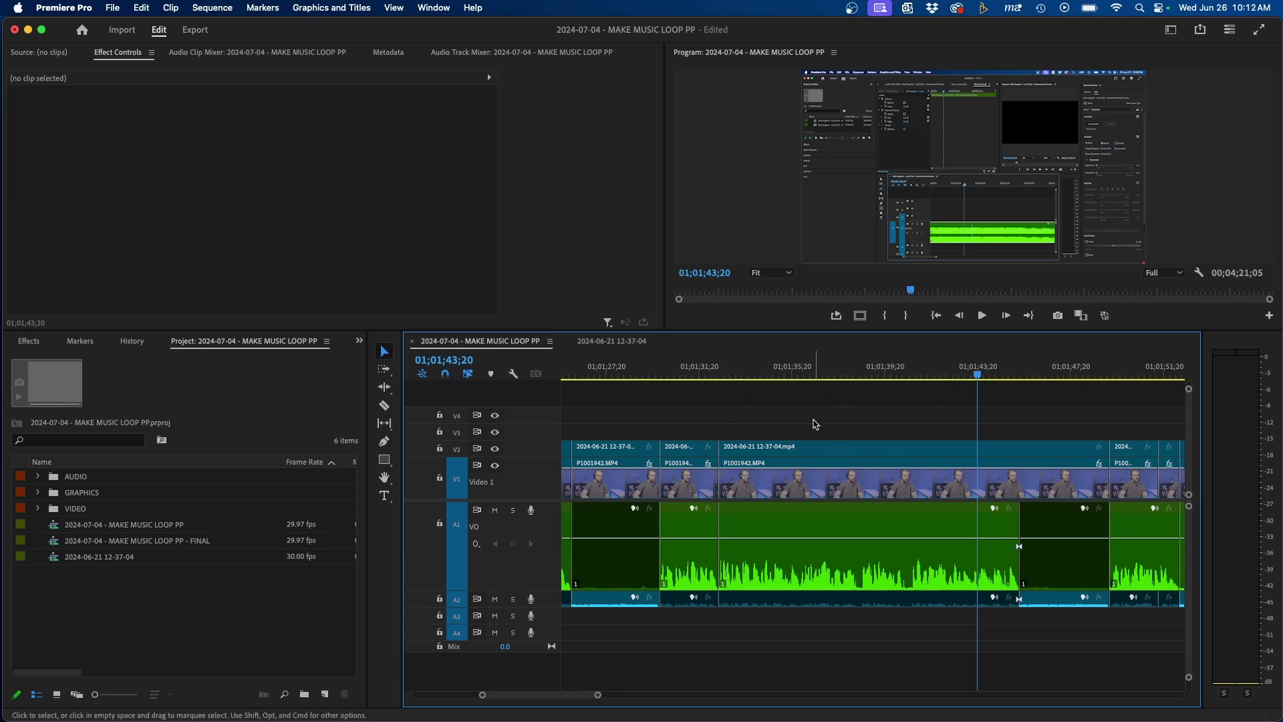
Step: Flip between the two sequence tabs and zoom out the MAKE MUSIC LOOP PP edit
{"action": "left_click", "coordinate": [605, 342]}
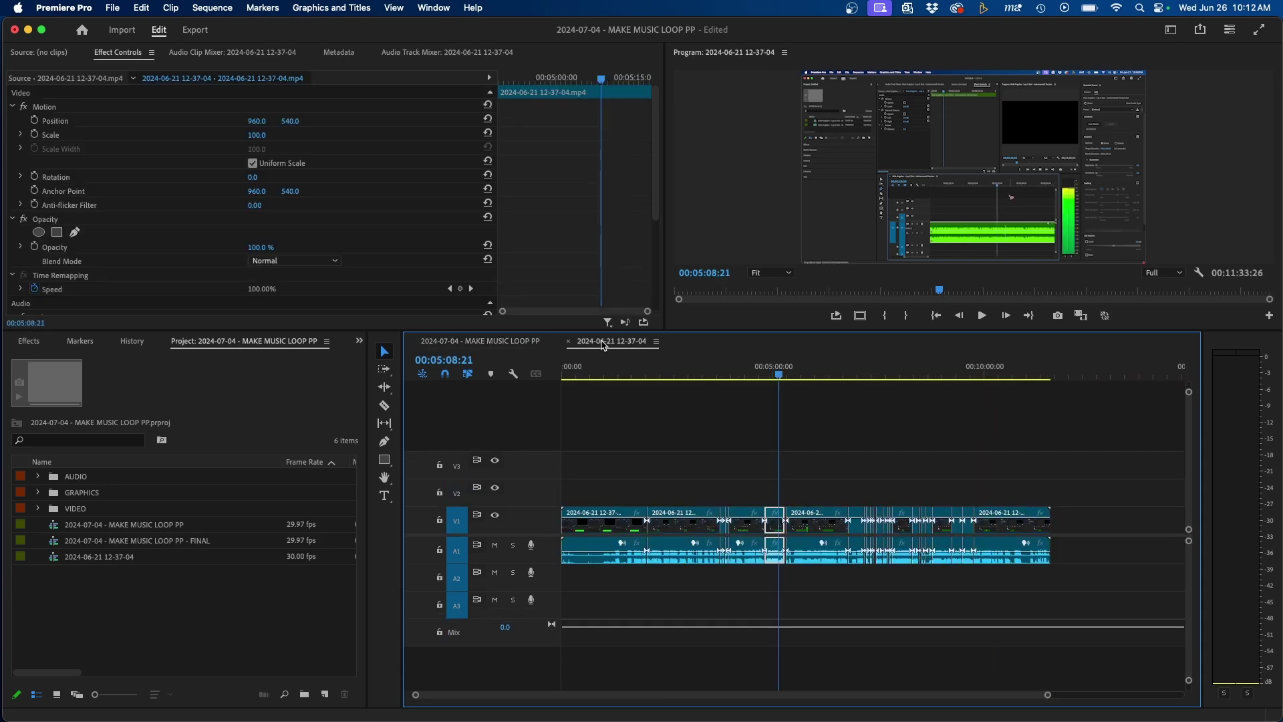
{"action": "left_click", "coordinate": [495, 342]}
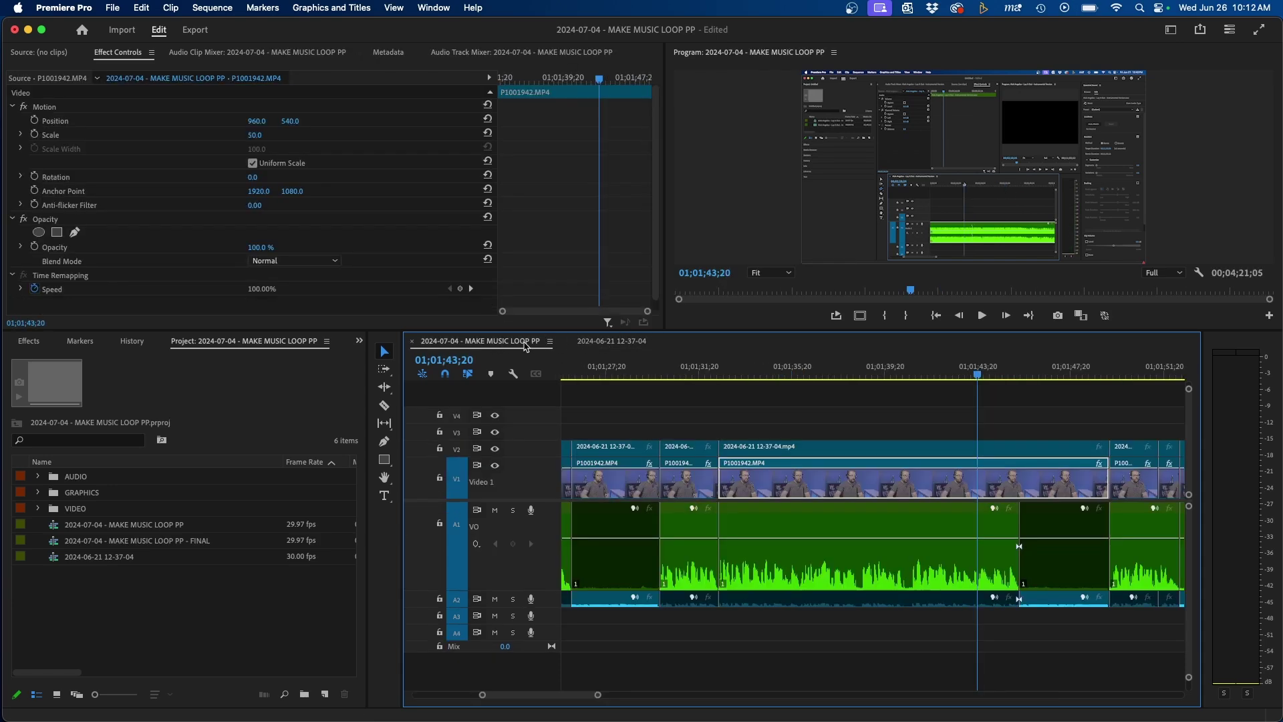
{"action": "left_click", "coordinate": [736, 391]}
{"action": "key", "text": "minus"}
{"action": "key", "text": "minus"}
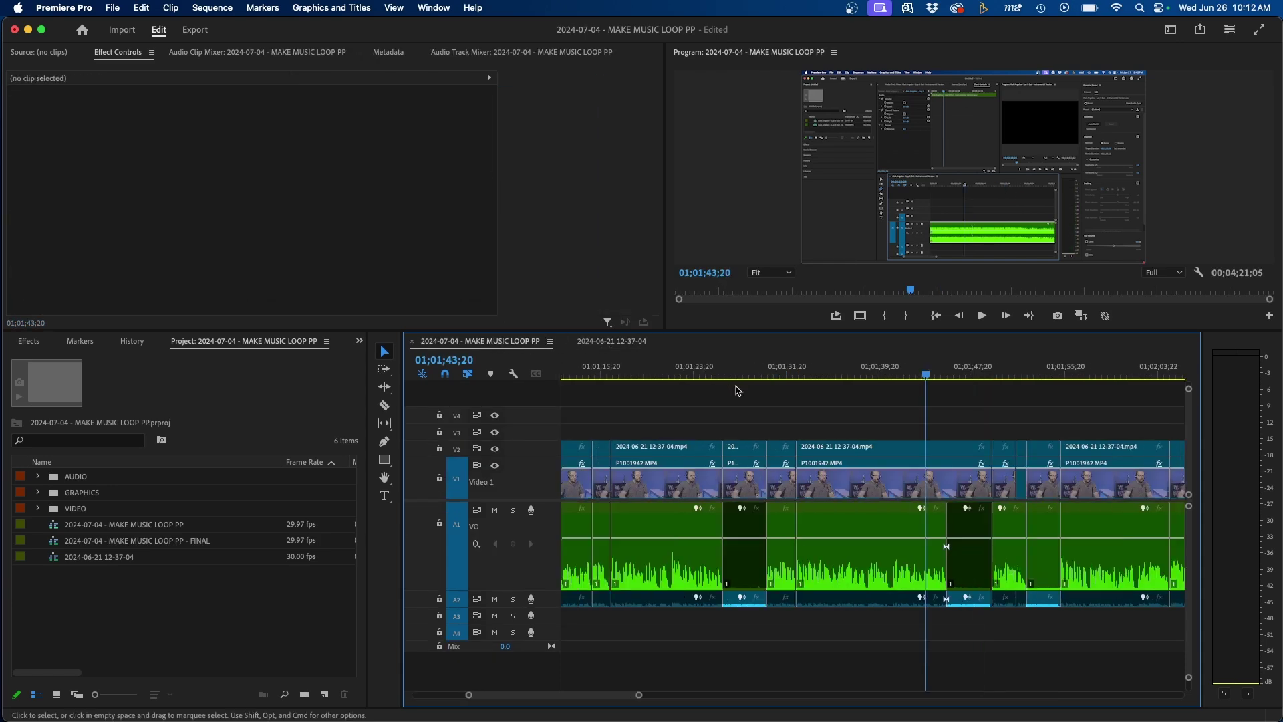
{"action": "key", "text": "minus"}
{"action": "key", "text": "minus"}
{"action": "key", "text": "minus"}
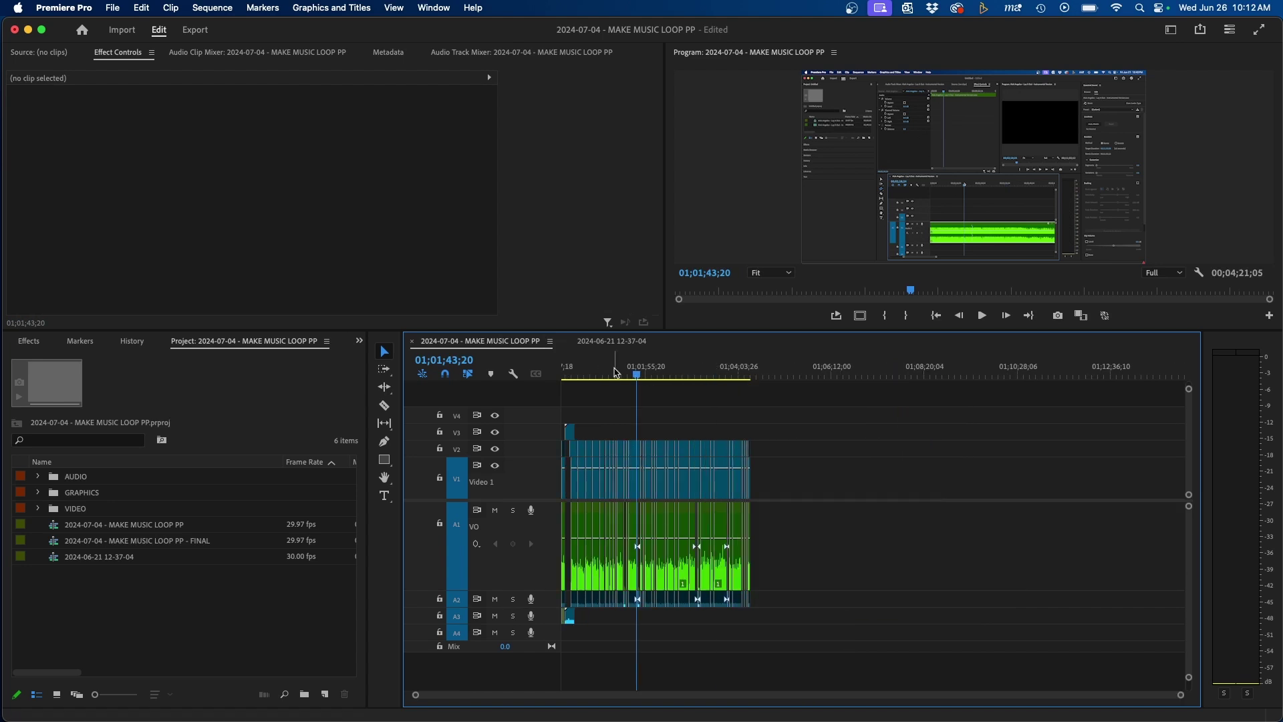
{"action": "left_click", "coordinate": [611, 341]}
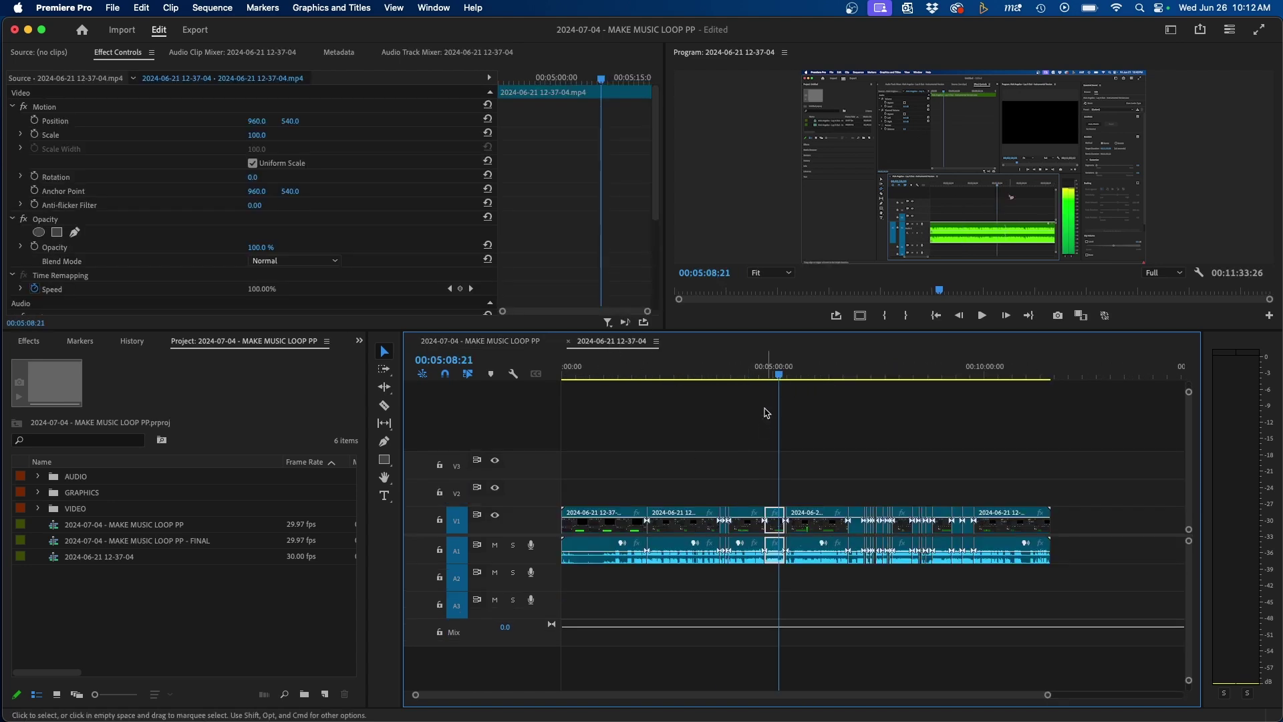
{"action": "key", "text": "Up"}
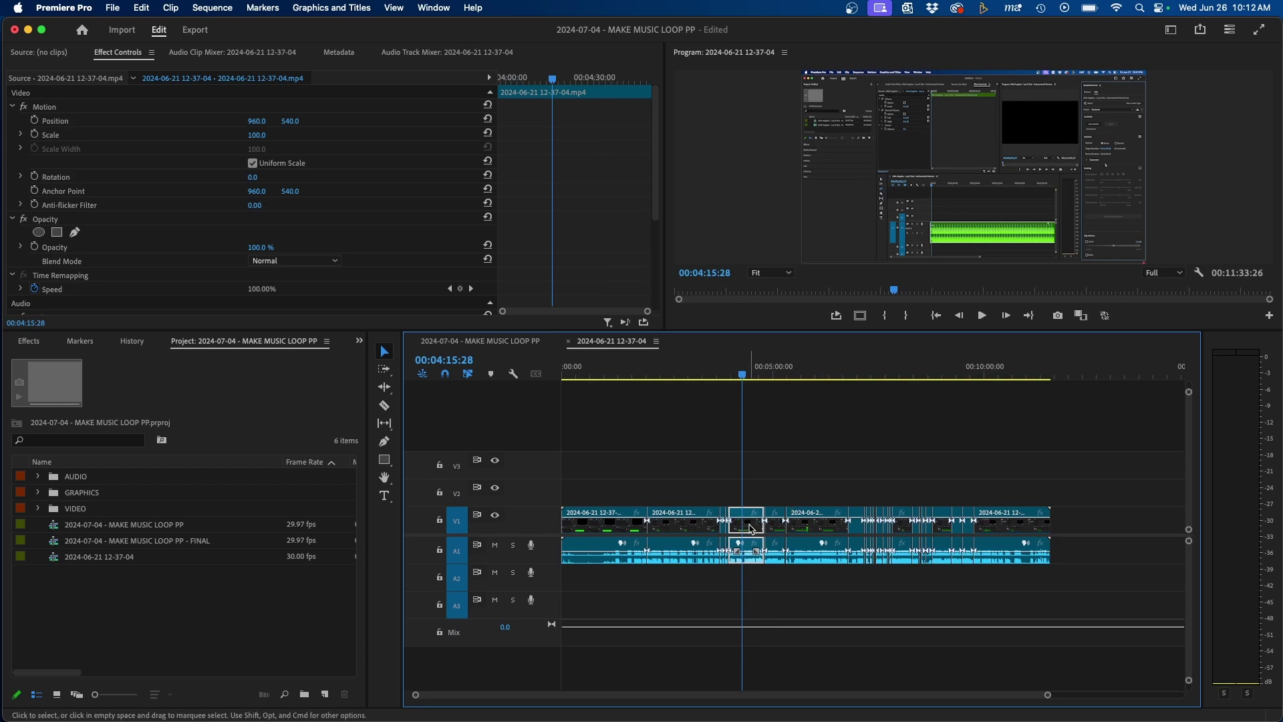
{"action": "left_click", "coordinate": [510, 342]}
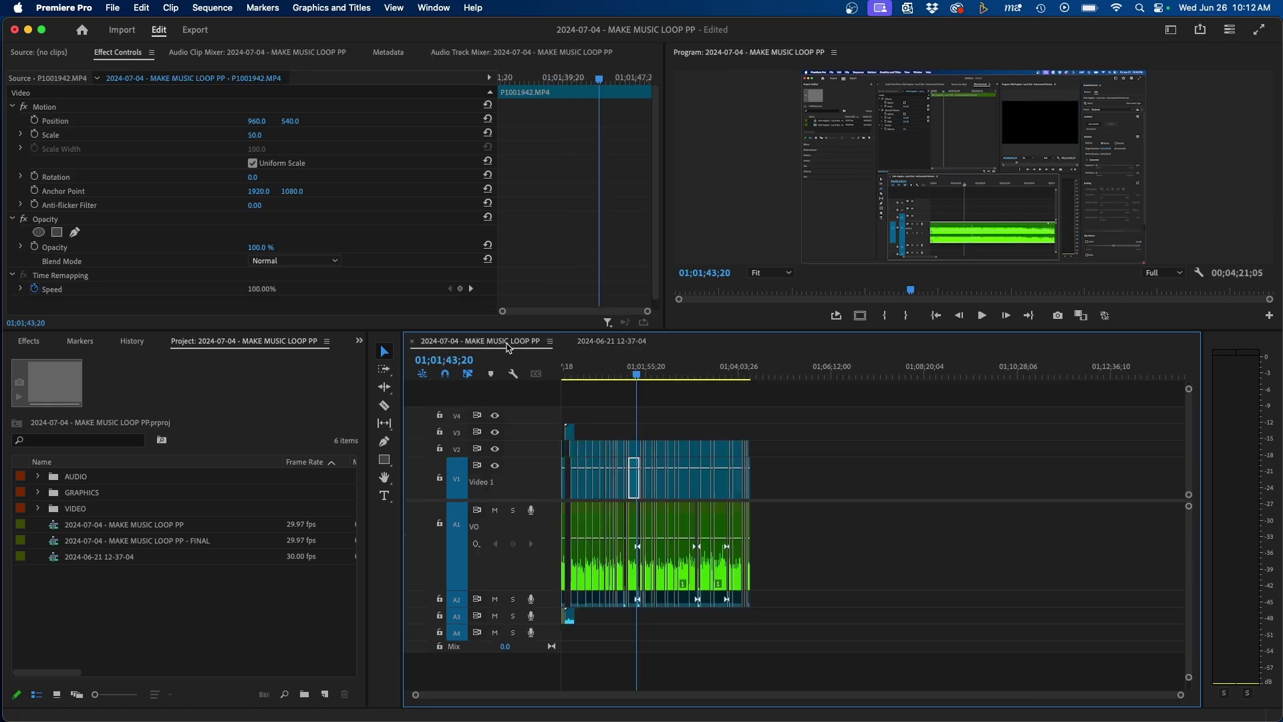
{"action": "left_click", "coordinate": [609, 342]}
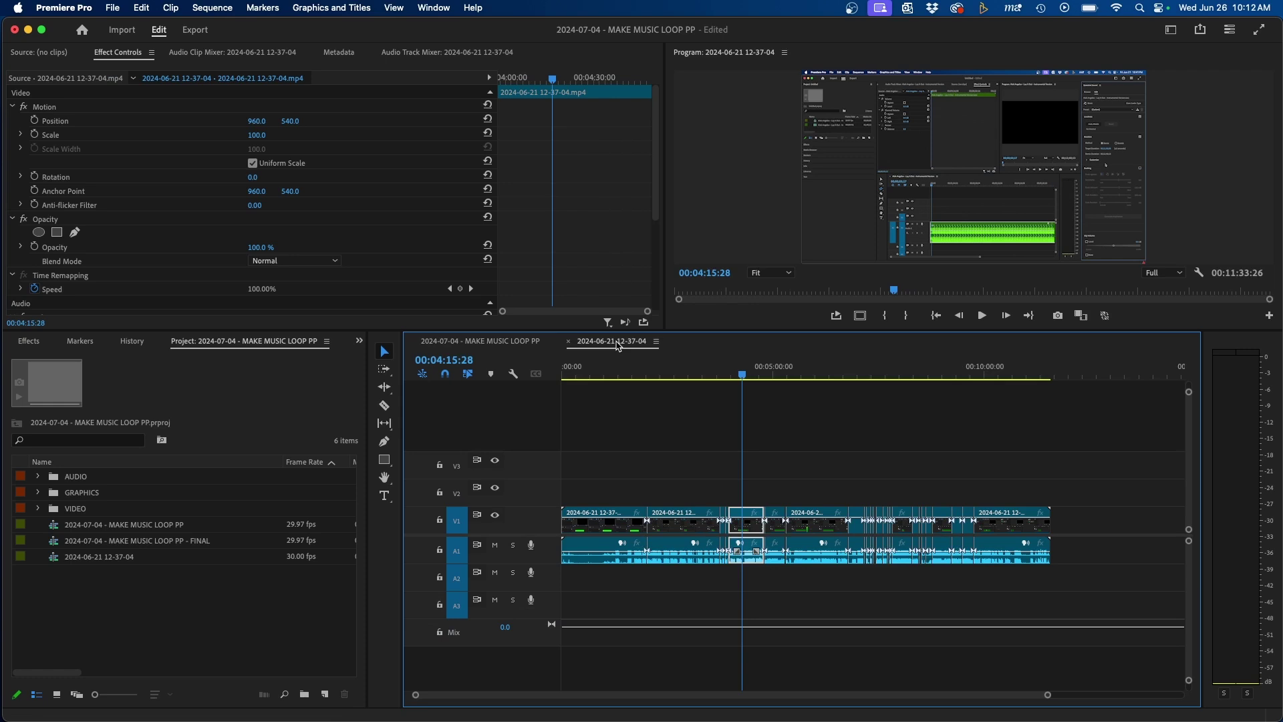
{"action": "left_click_drag", "start_coordinate": [616, 357], "coordinate": [633, 376]}
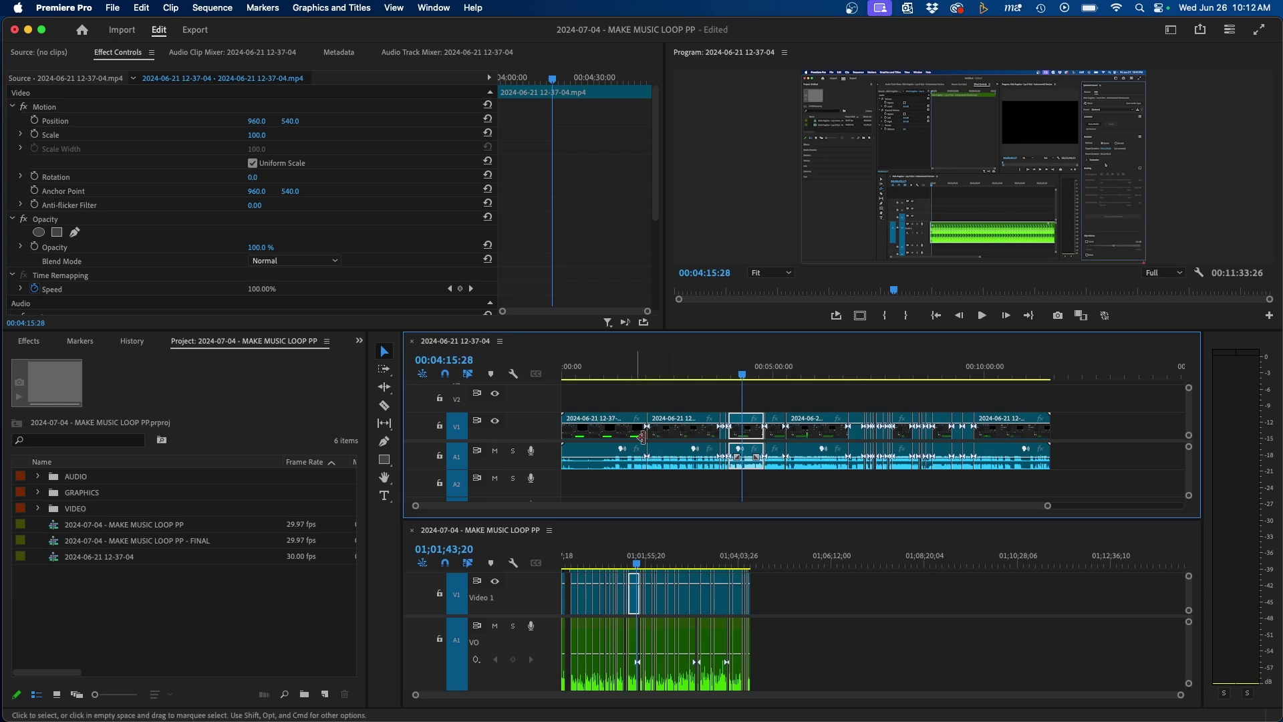
{"action": "left_click_drag", "start_coordinate": [663, 554], "coordinate": [717, 550]}
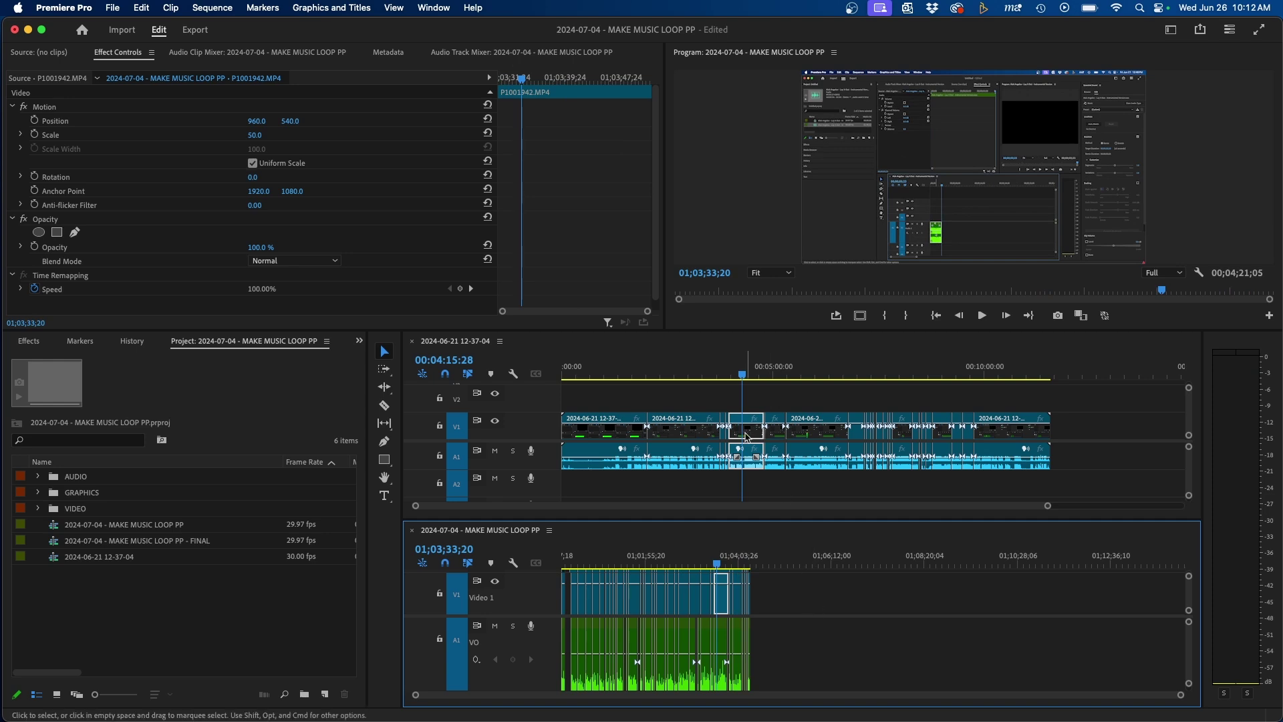
{"action": "left_click_drag", "start_coordinate": [750, 435], "coordinate": [800, 606]}
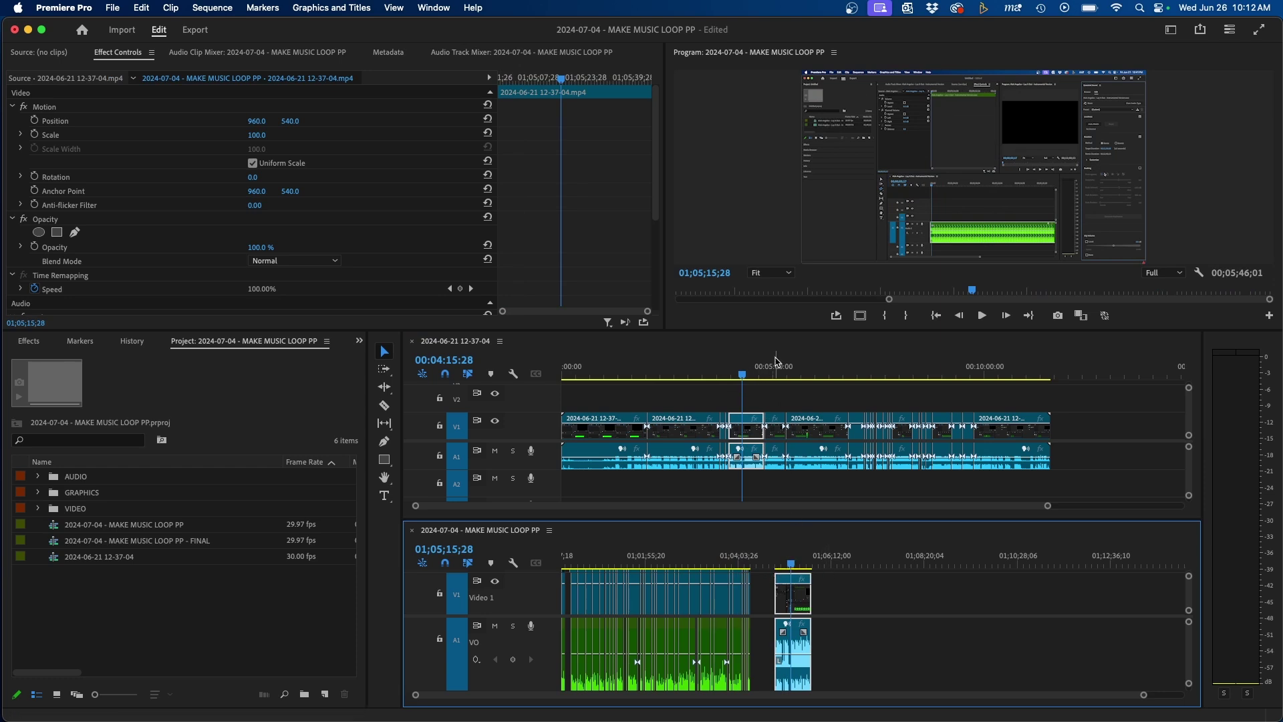
{"action": "left_click", "coordinate": [831, 366]}
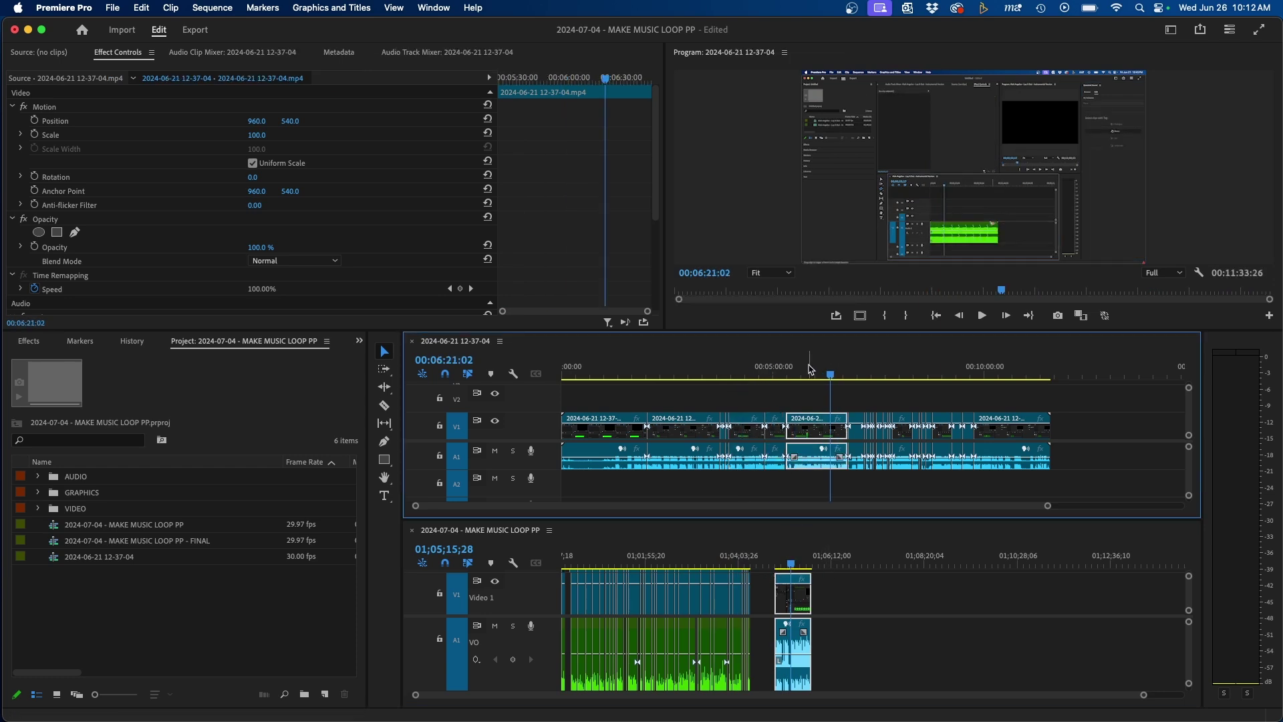